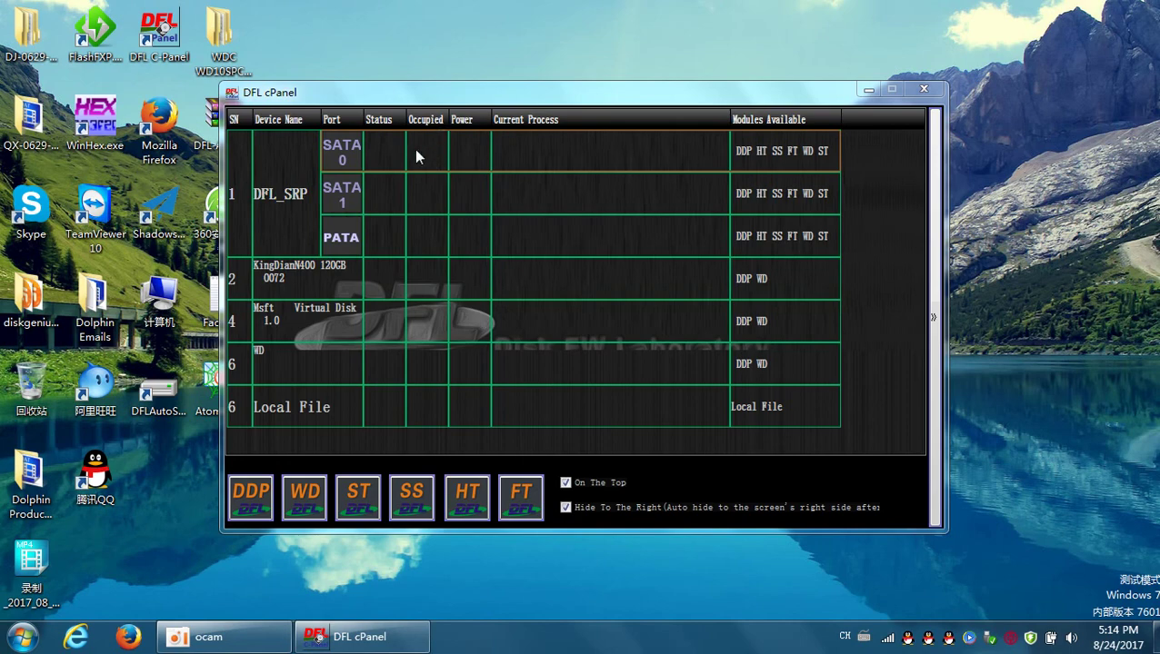
Launch the WD module on port SATA 0 and power on the connected drive.
double_click(415, 150)
left_click(495, 315)
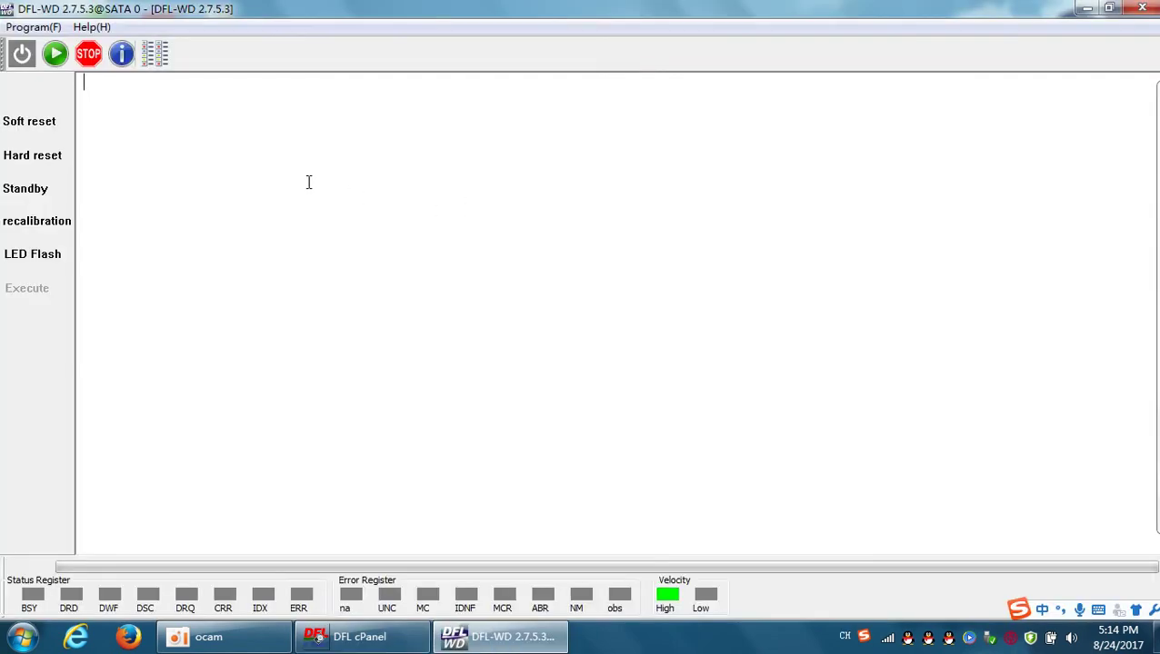
left_click(22, 53)
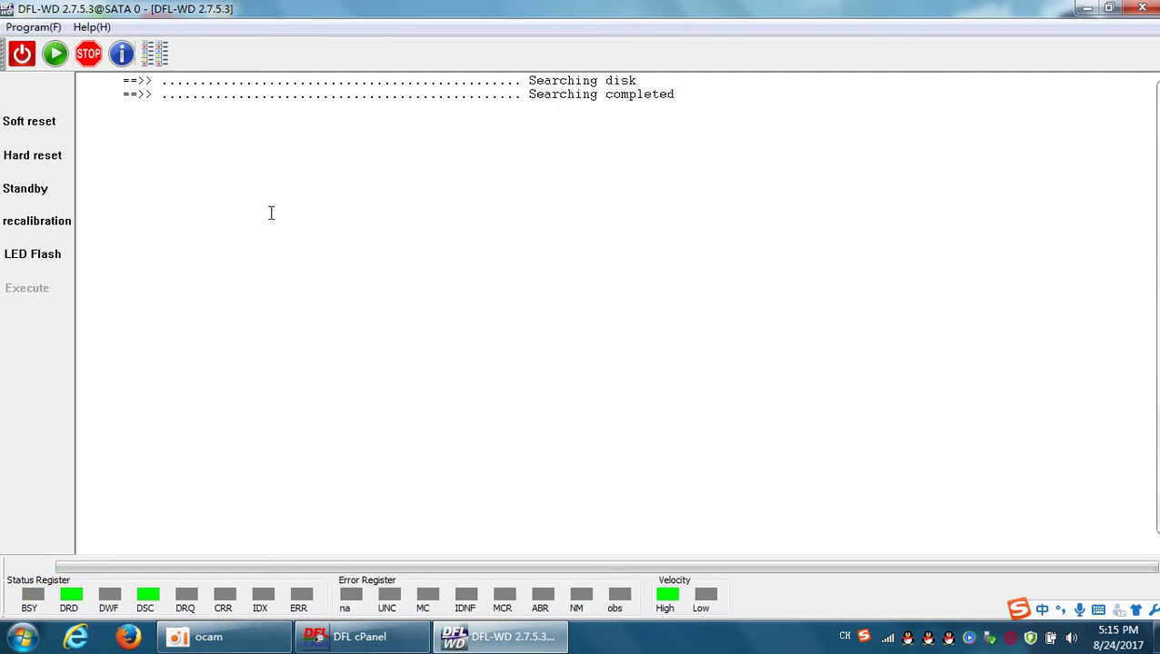
Start the WDC Marvall family in Normal mode and automatically get the drive's detailed factory info.
left_click(55, 55)
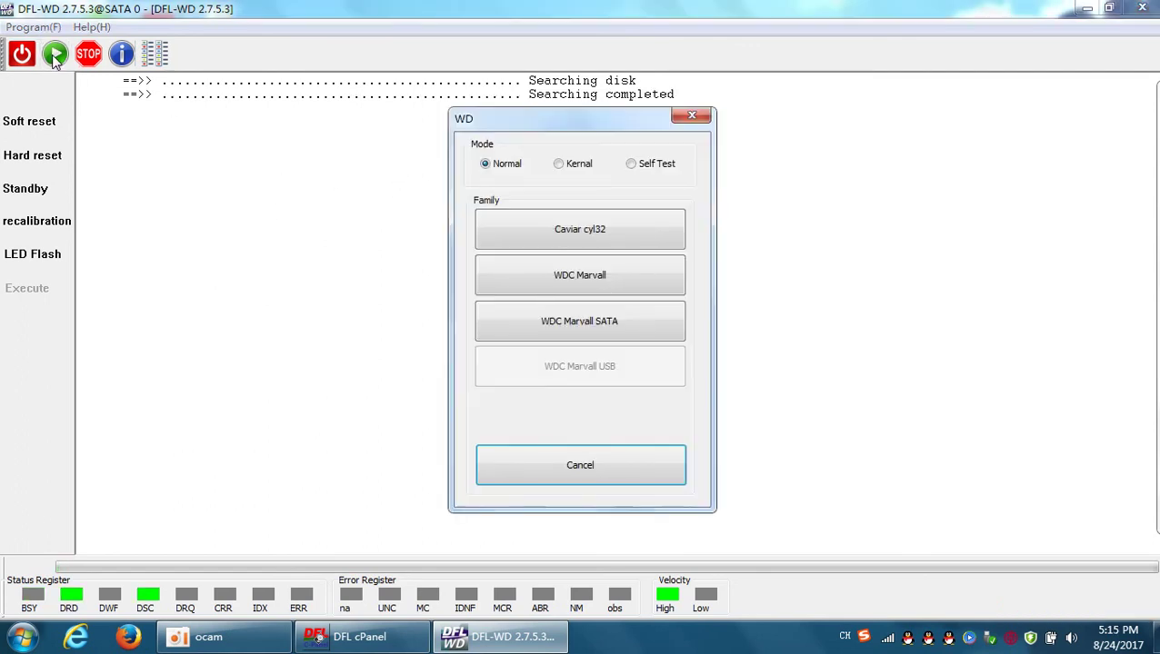
left_click(598, 279)
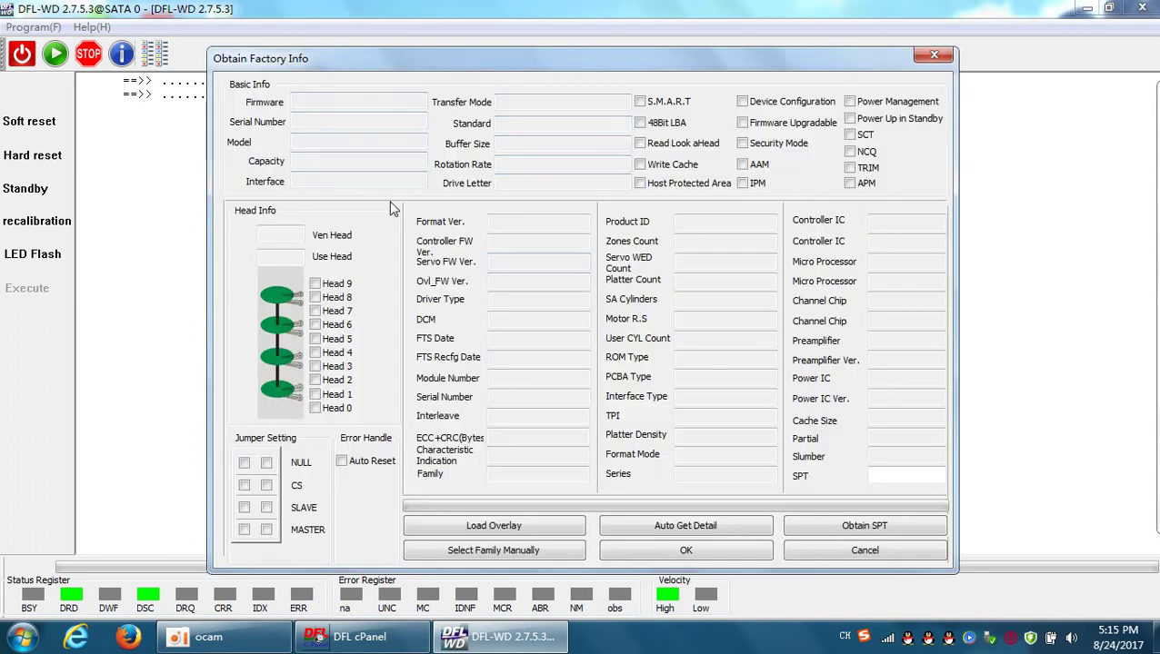
left_click(677, 527)
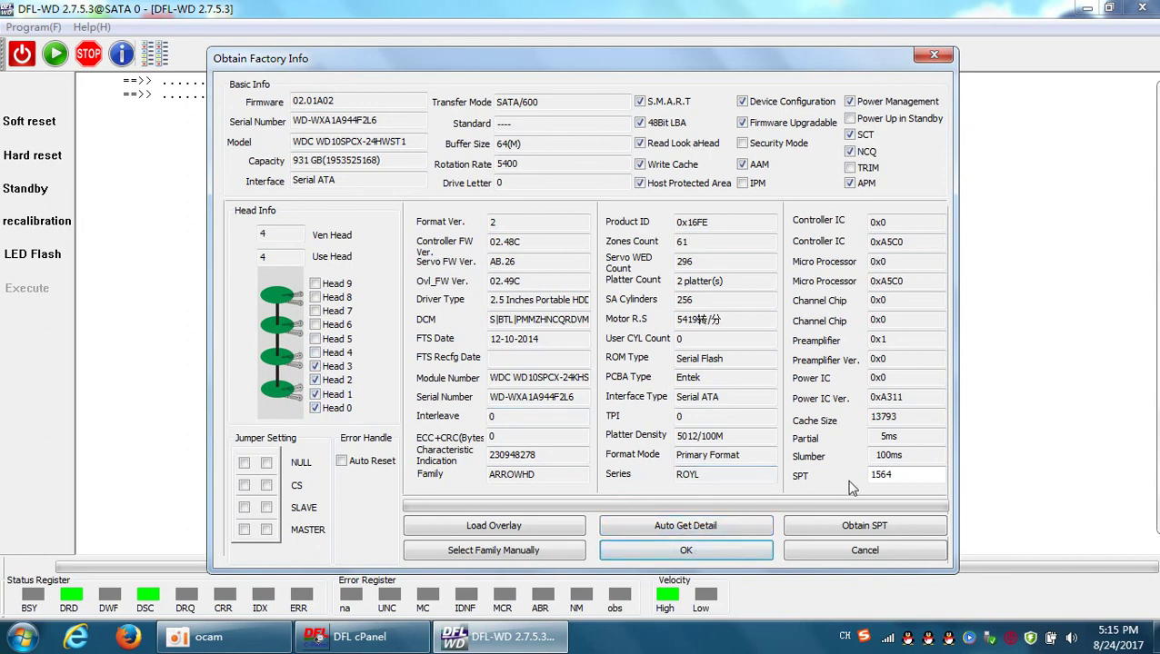
Set the SPT to 1564 in the factory info and load the drive with the suggested firmware directory.
left_click(904, 478)
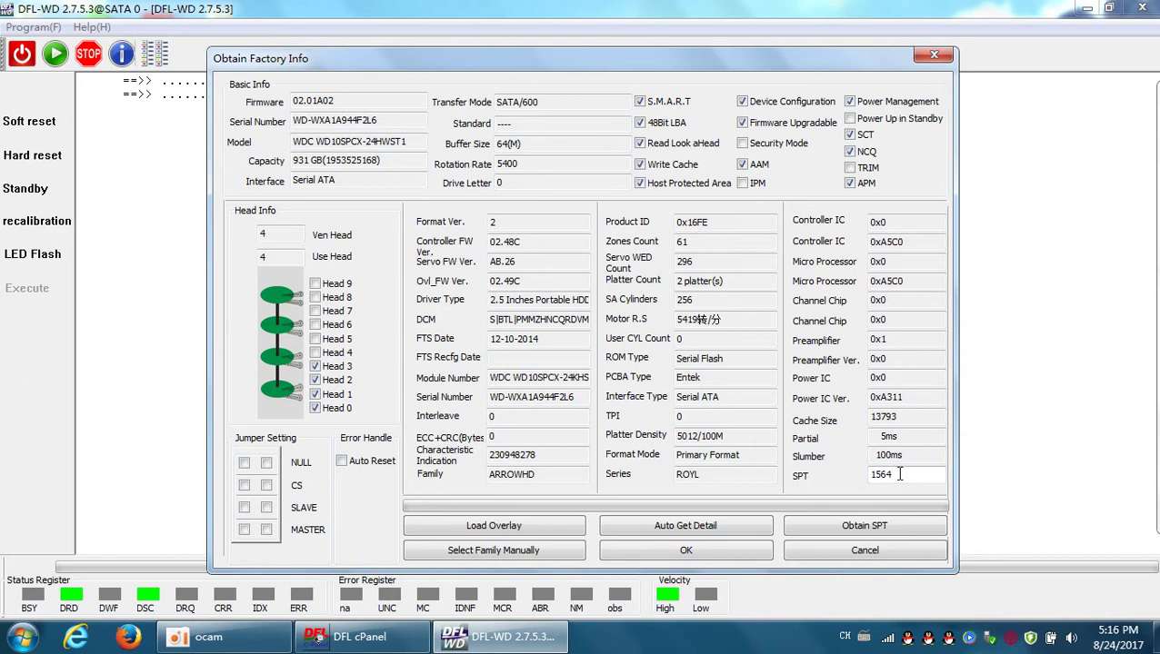
left_click_drag(898, 472, 816, 475)
left_click(903, 475)
left_click_drag(902, 475, 845, 472)
left_click(863, 527)
left_click(903, 474)
left_click_drag(913, 475, 864, 475)
type("1564")
double_click(907, 478)
left_click(907, 477)
left_click(696, 550)
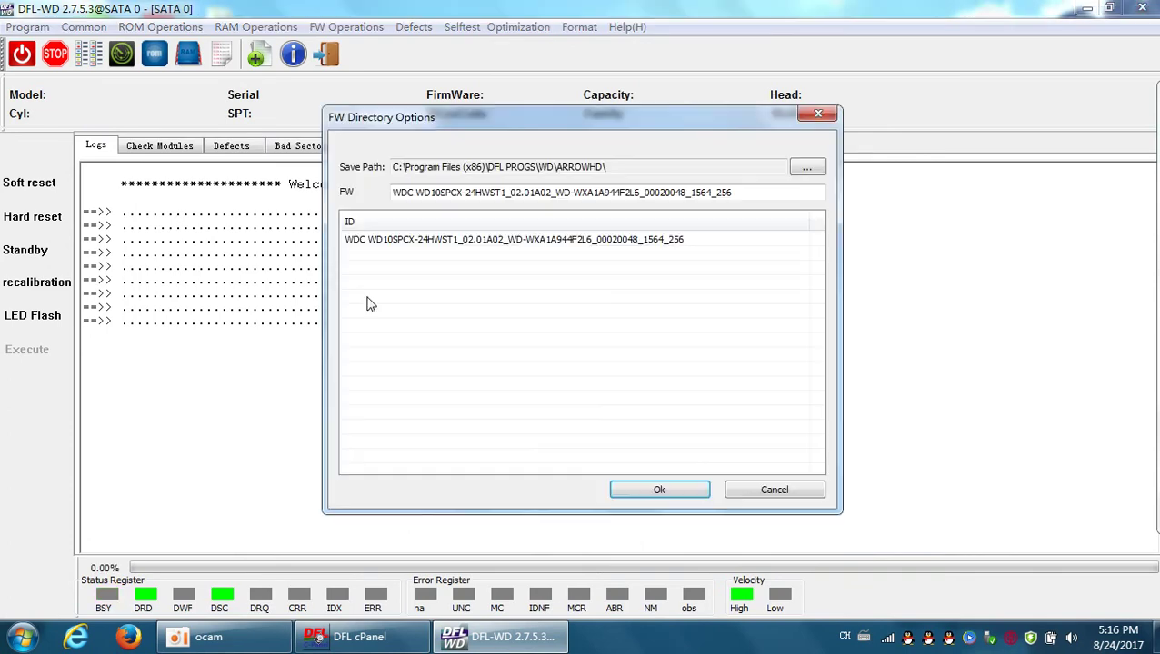
left_click(630, 486)
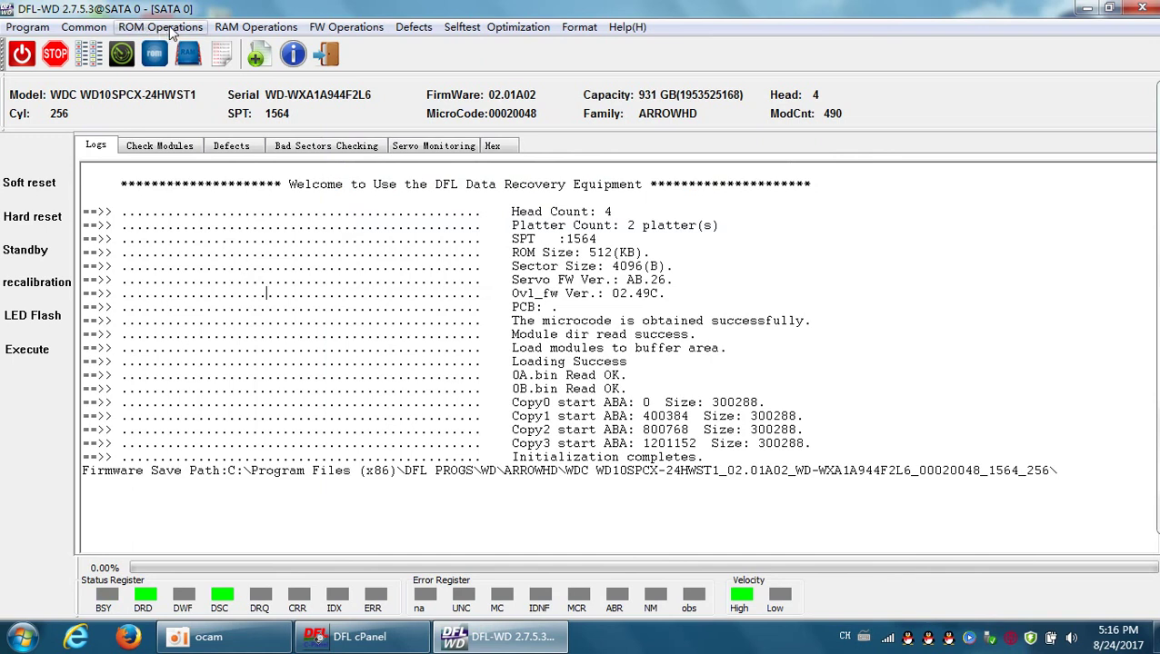
Read firmware tracks 3 to 256 from Head 0 only, saving them to the default path.
left_click(342, 29)
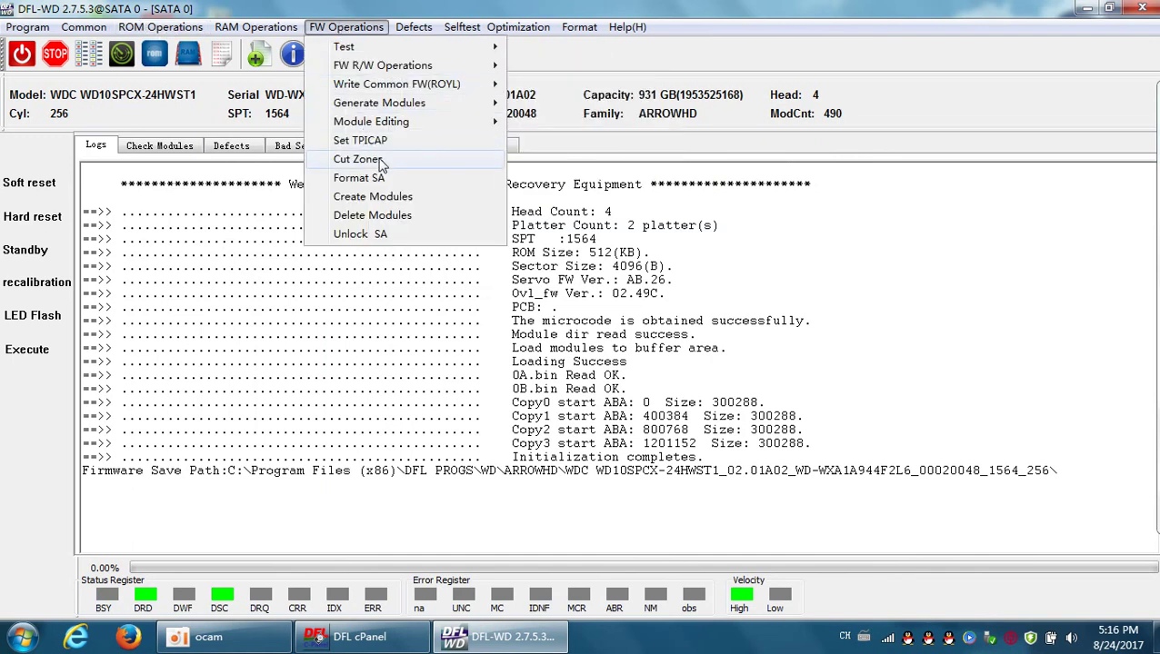
mouse_move(409, 73)
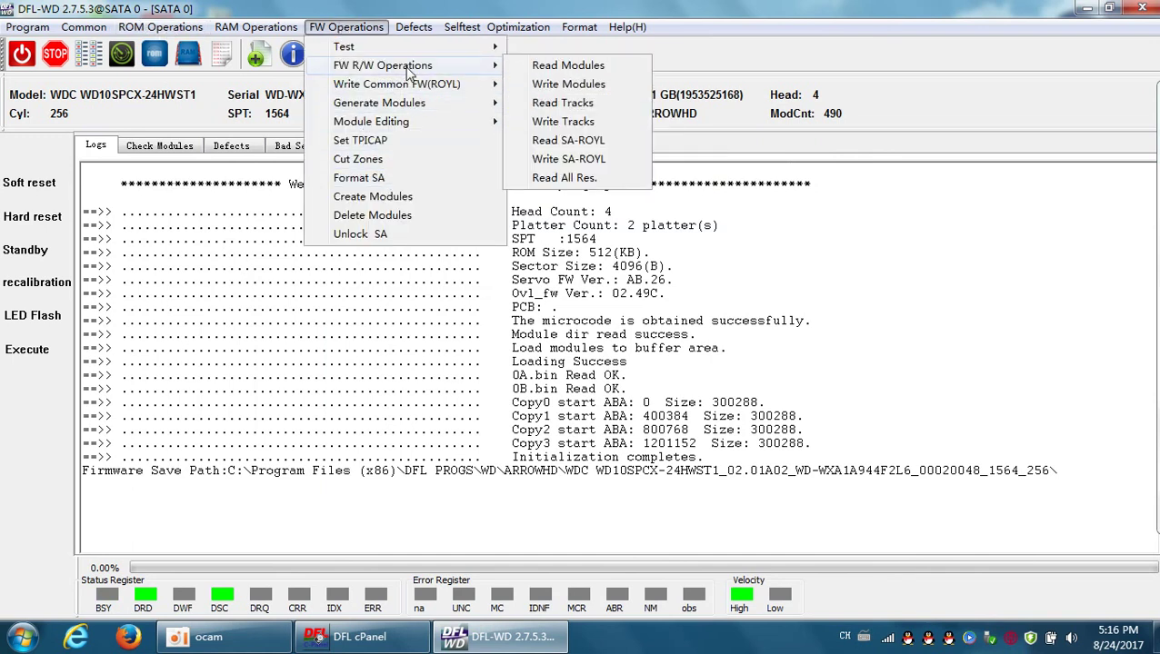
left_click(562, 104)
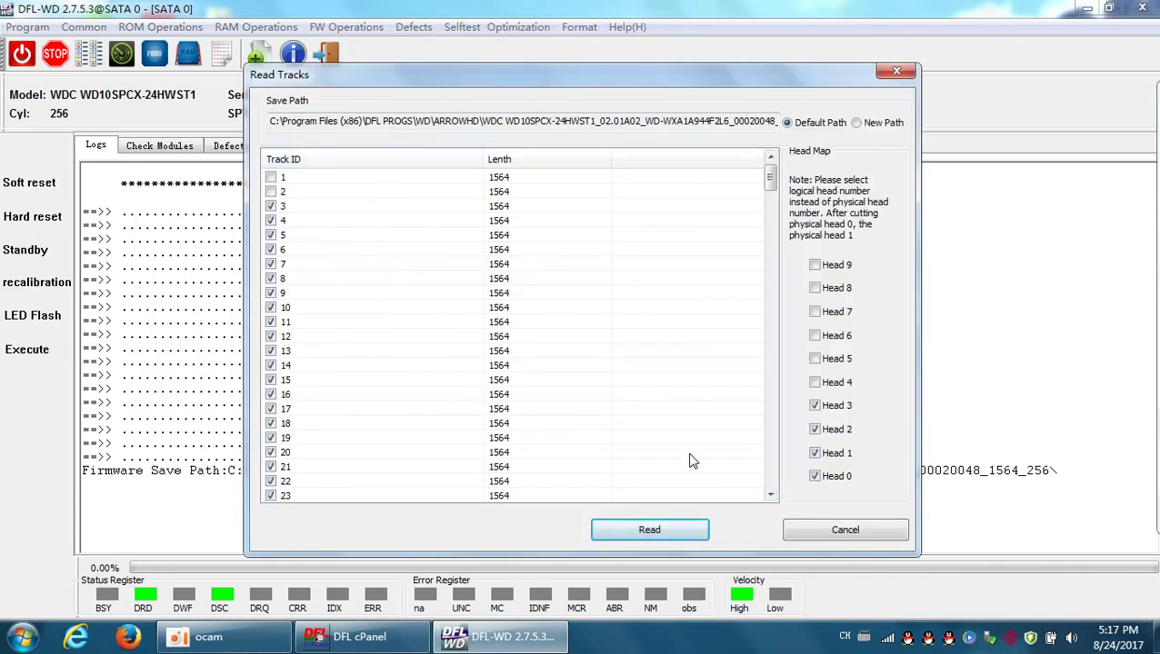
scroll(654, 440, "down", 1)
scroll(659, 423, "up", 1)
left_click(814, 452)
left_click(814, 429)
left_click(815, 405)
left_click(658, 532)
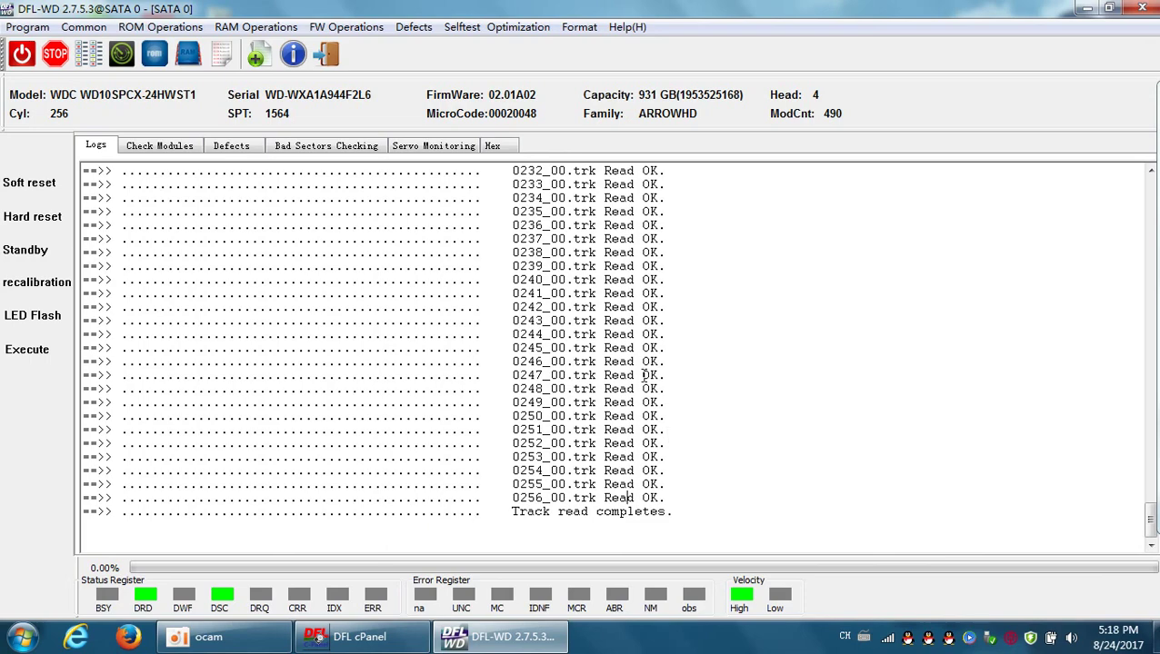
scroll(645, 375, "up", 19)
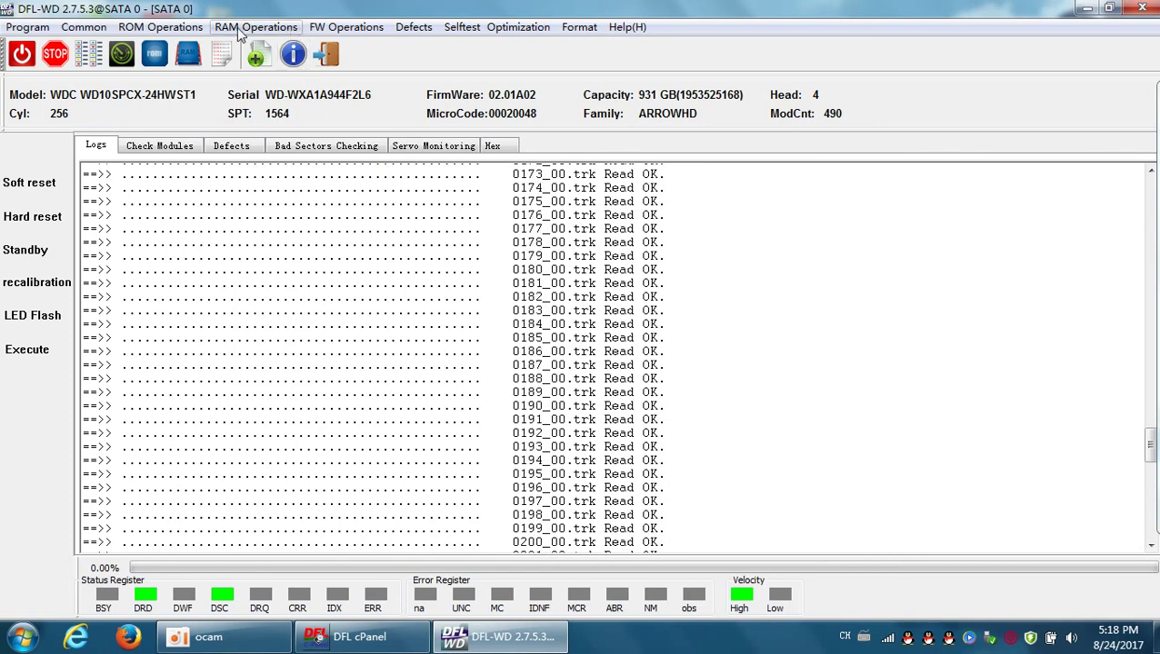
Write all saved track files from the default Tracks folder to the drive with Heads 0 to 3 selected.
left_click(347, 27)
mouse_move(436, 67)
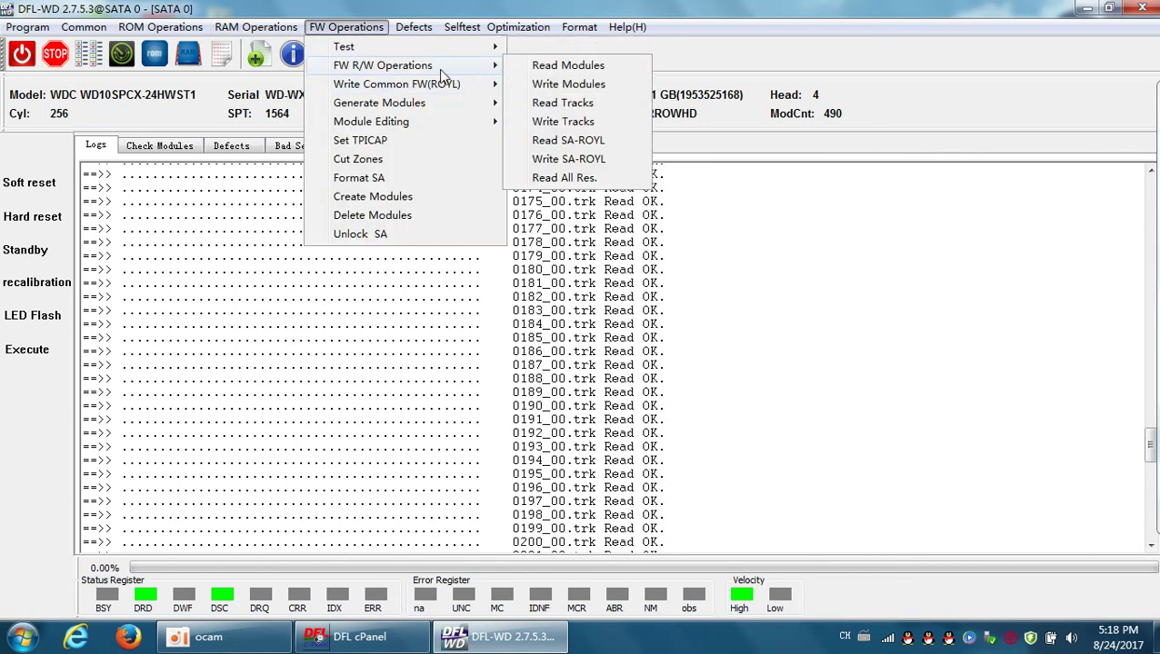
left_click(558, 125)
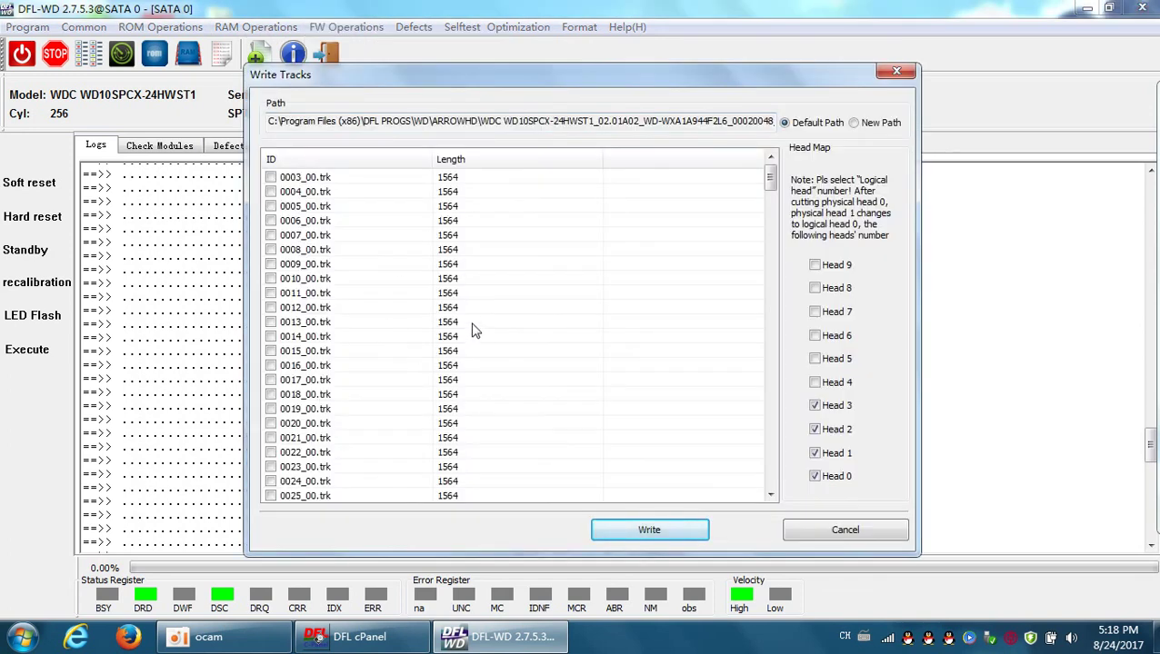
right_click(386, 280)
left_click(404, 298)
left_click_drag(726, 122, 858, 121)
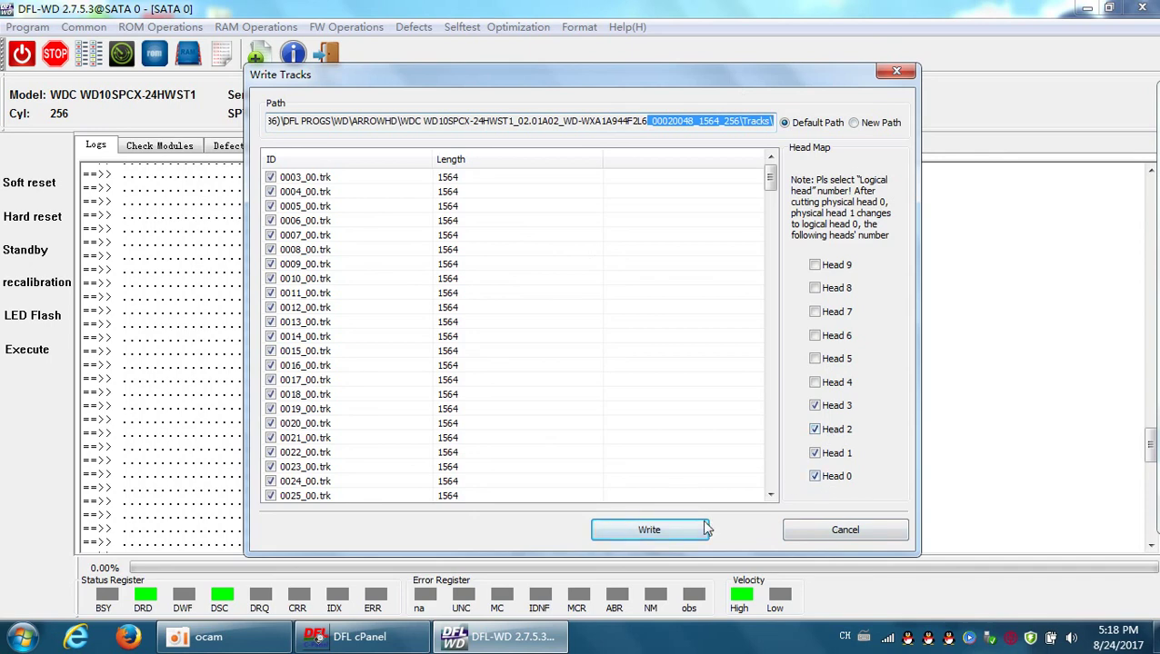
left_click(664, 528)
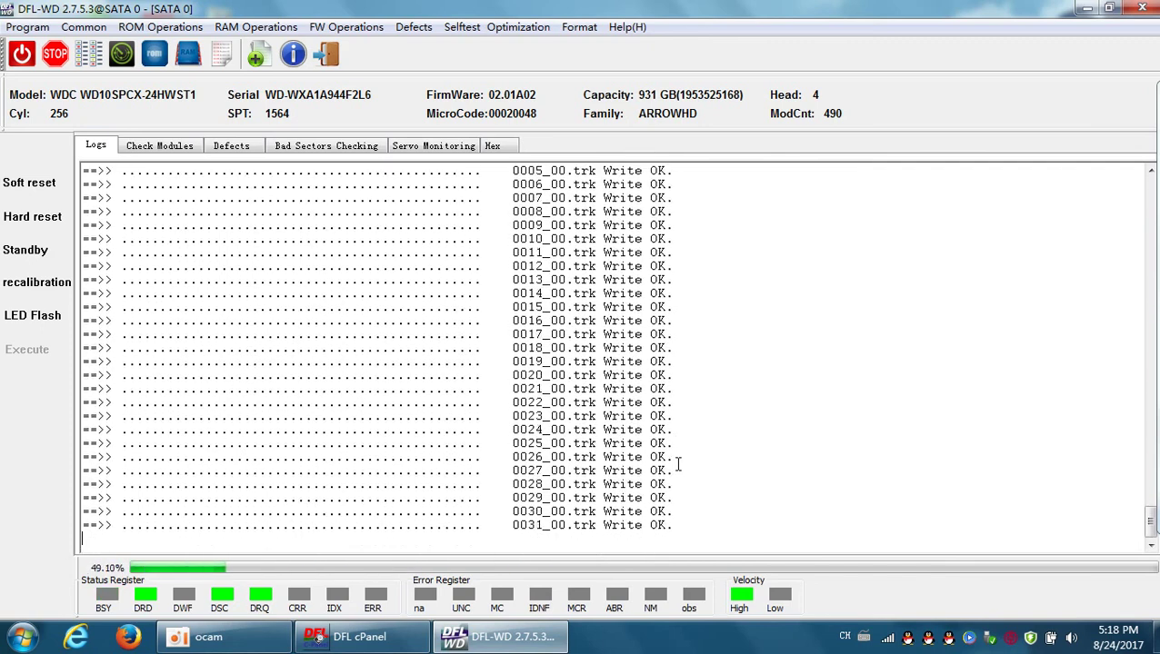
Minimize the DFL cPanel window covering the track write log.
mouse_move(1153, 530)
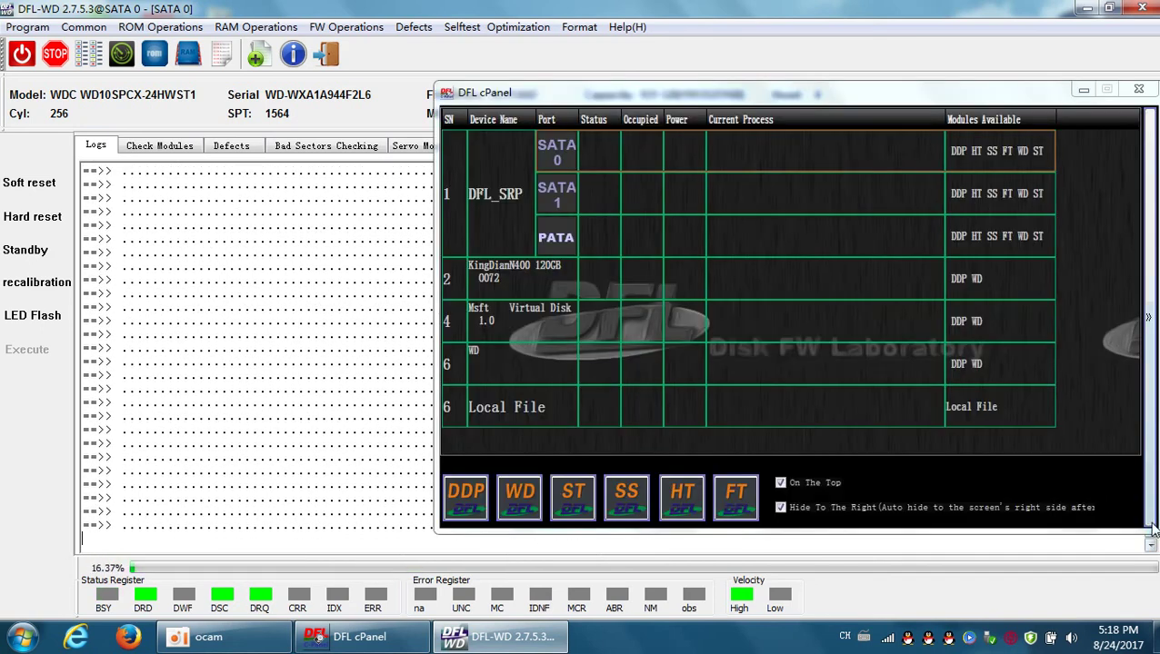
left_click(1084, 91)
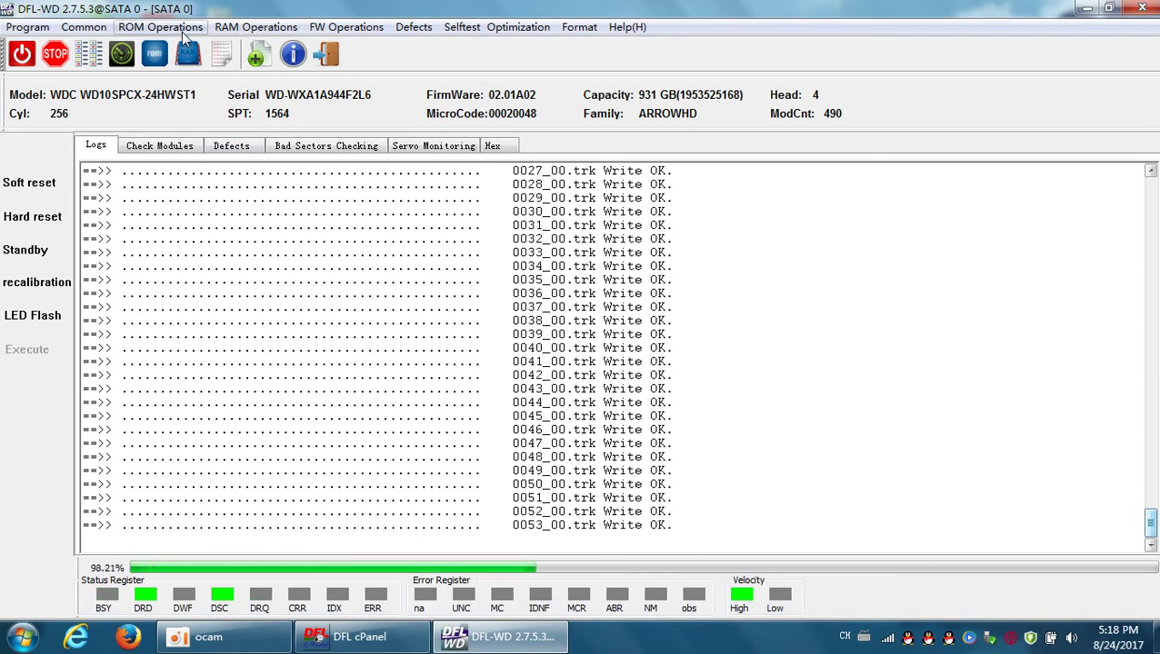
left_click(183, 36)
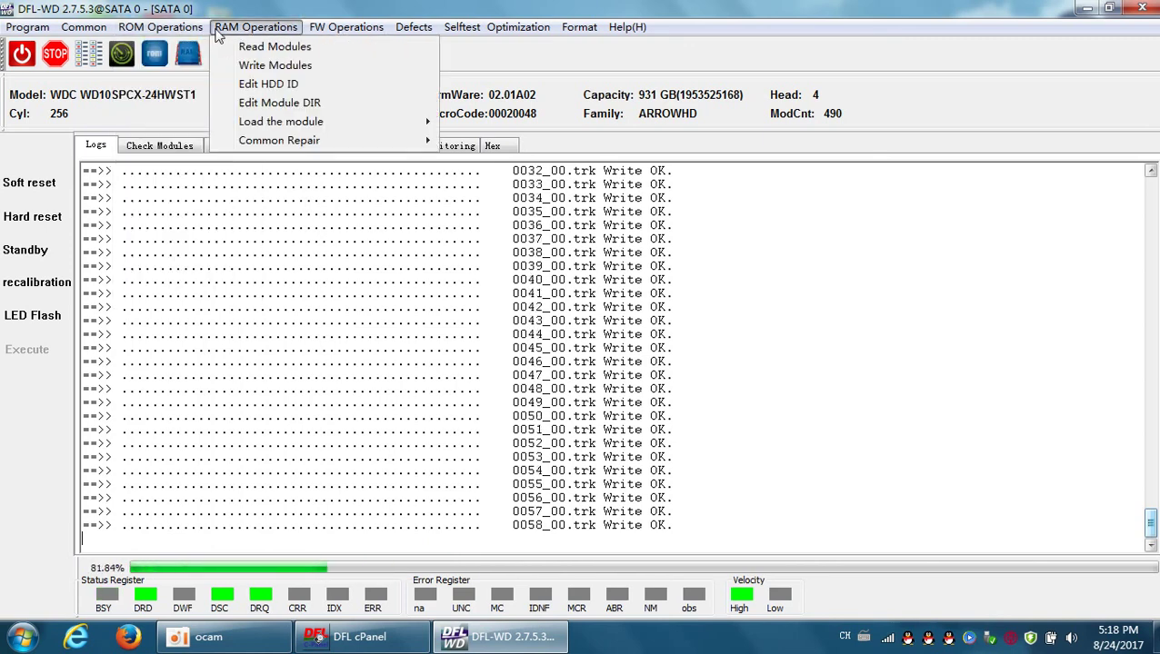
mouse_move(329, 36)
mouse_move(411, 107)
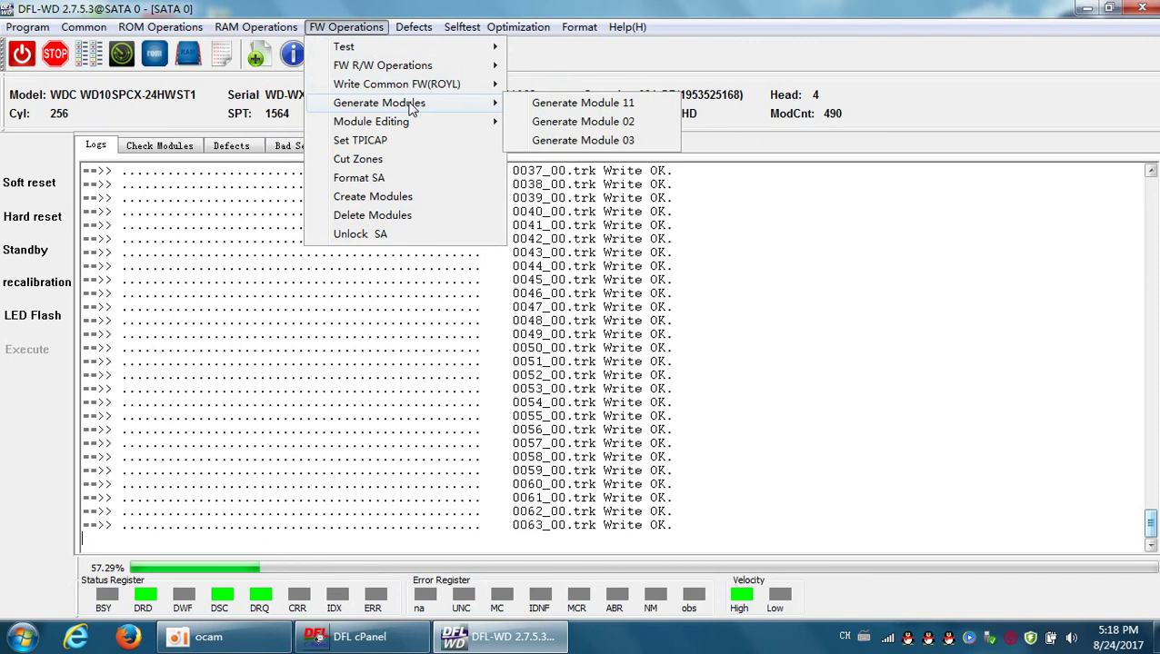
mouse_move(400, 126)
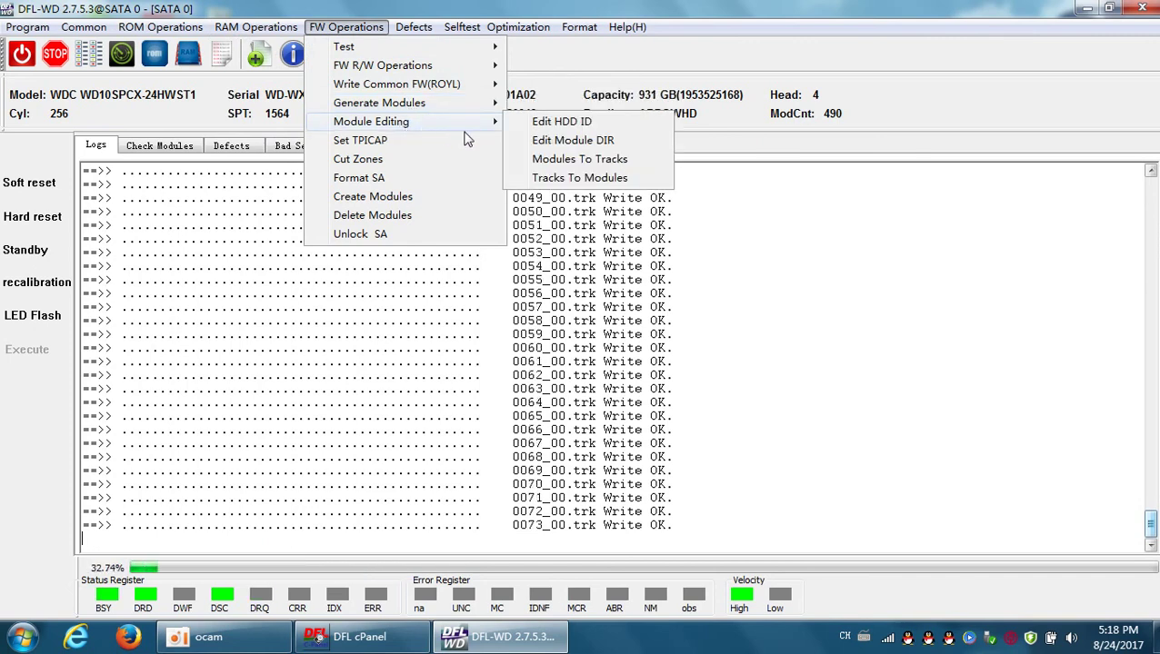
left_click(714, 367)
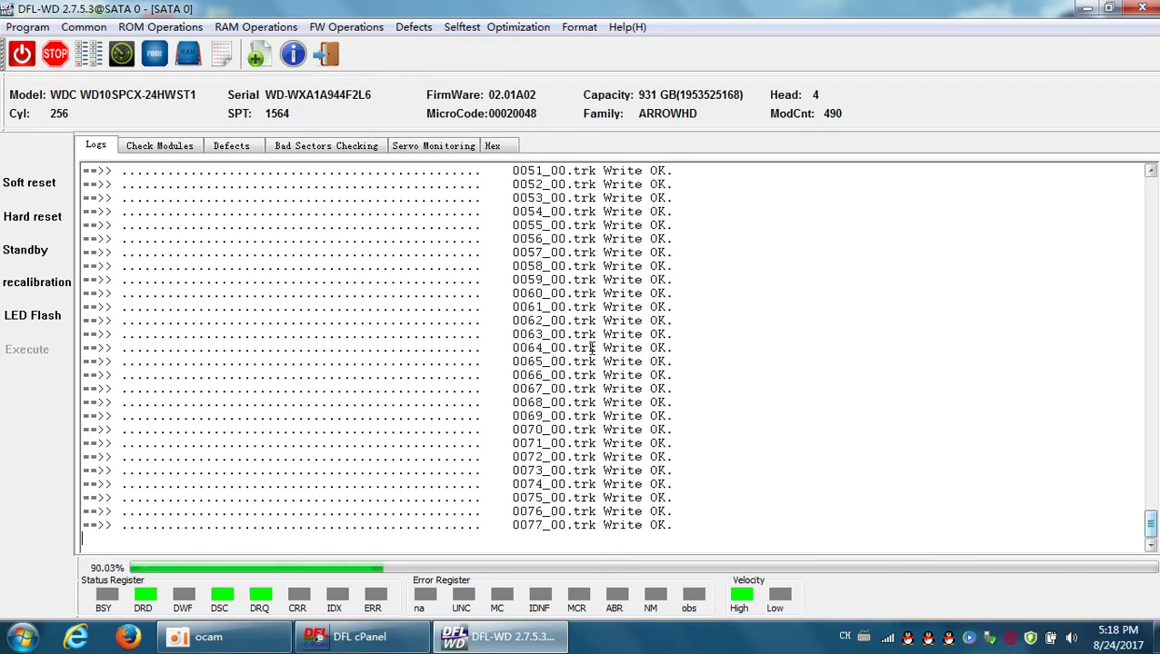
Review the track write log and stop the running write operation.
scroll(583, 315, "up", 3)
scroll(584, 315, "up", 4)
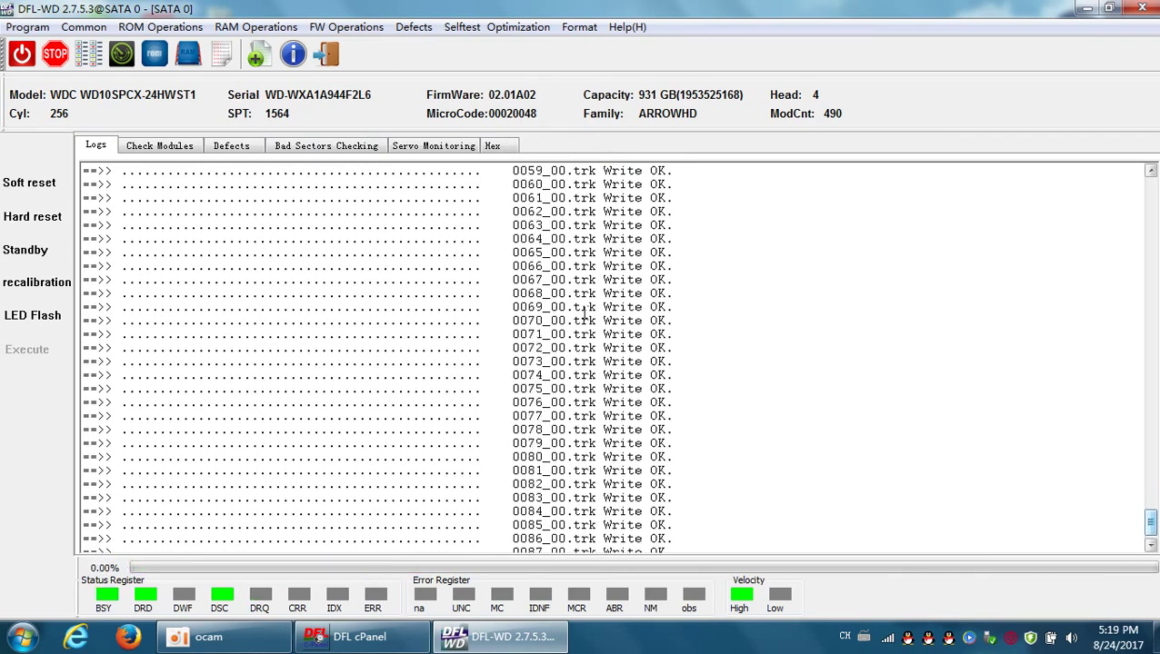
scroll(584, 315, "up", 4)
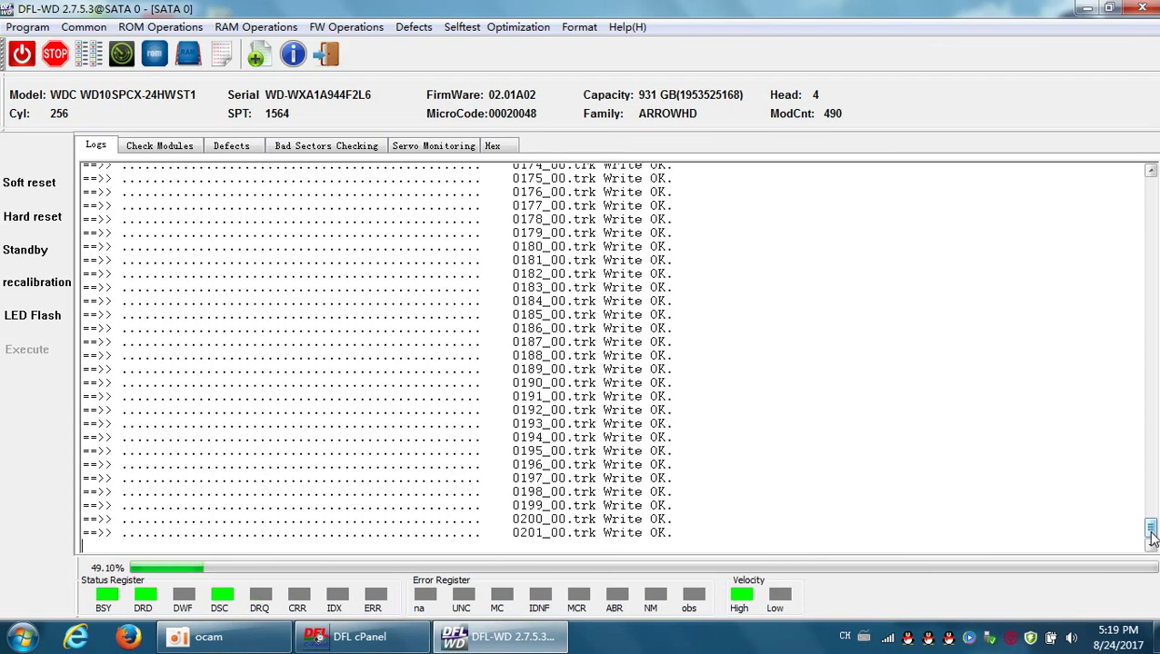
left_click_drag(1150, 527, 1136, 188)
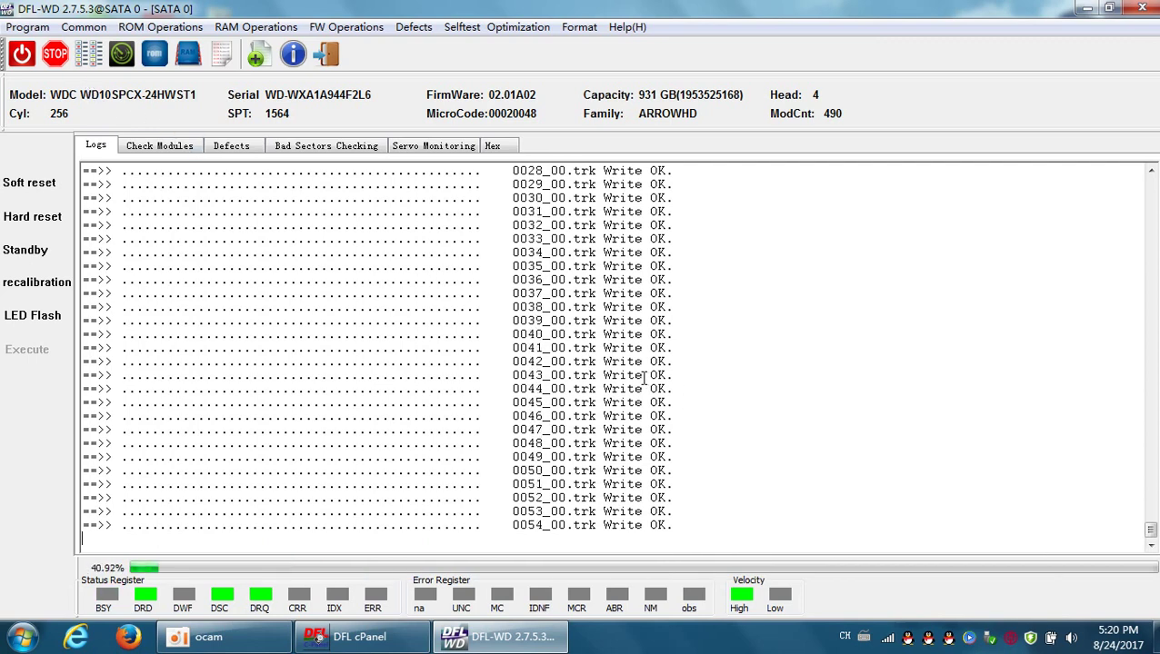
left_click(57, 56)
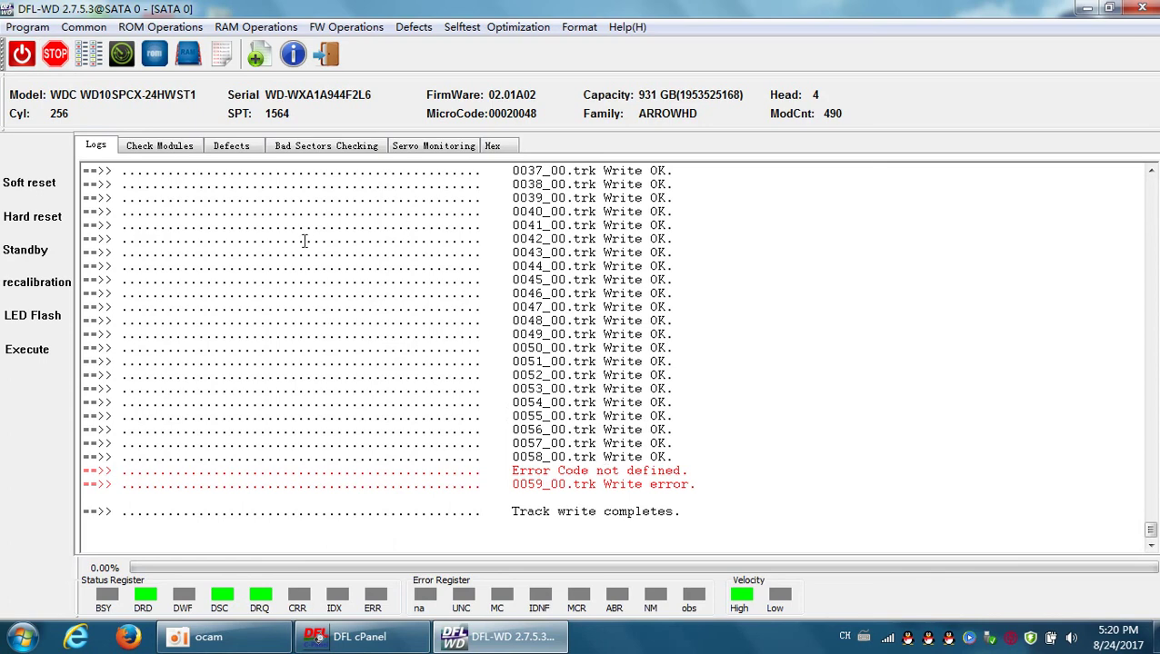
Extract modules from the saved tracks with head 0, max track 256 and SPT 1564, also saving modules with checksum errors.
left_click(345, 27)
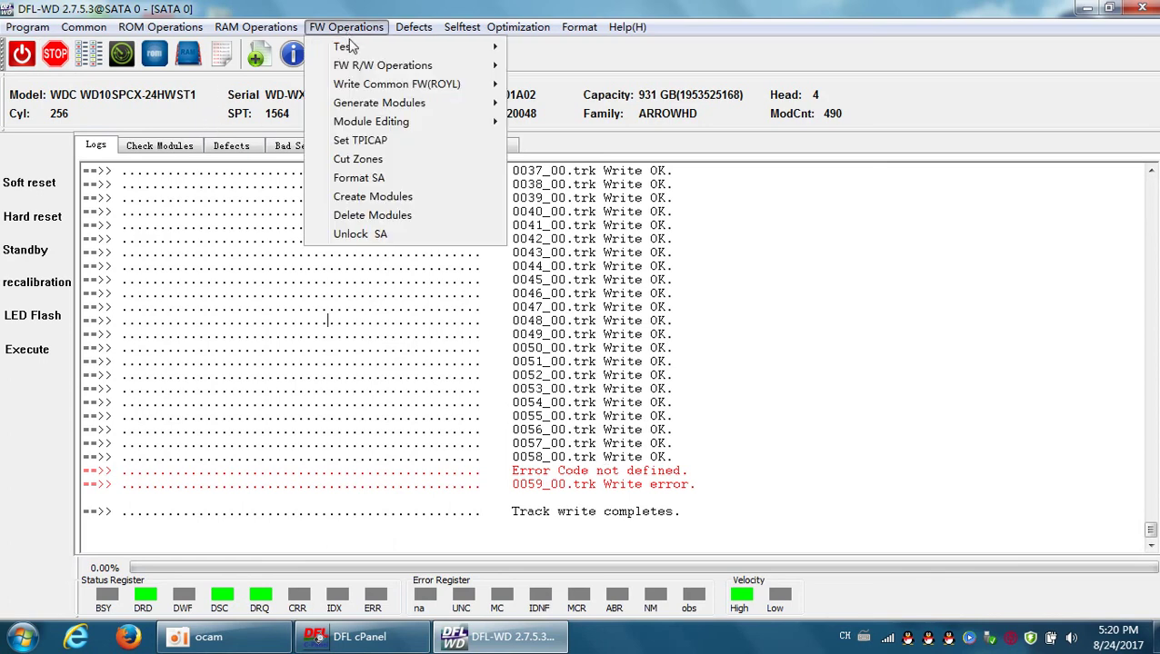
mouse_move(419, 122)
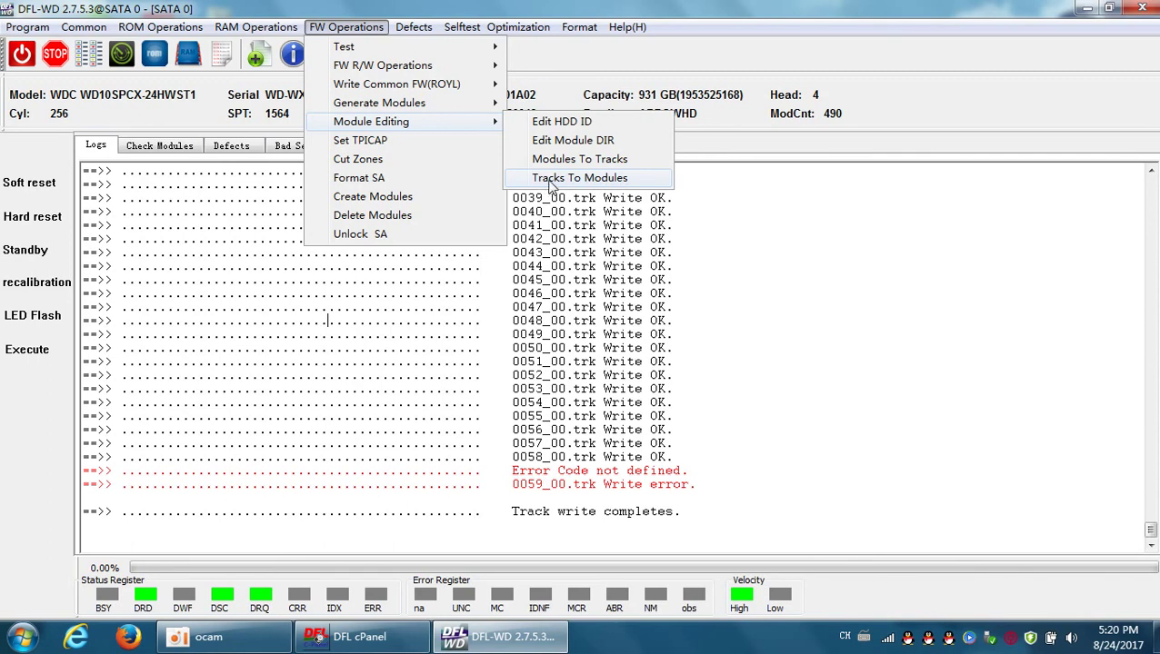
left_click(552, 179)
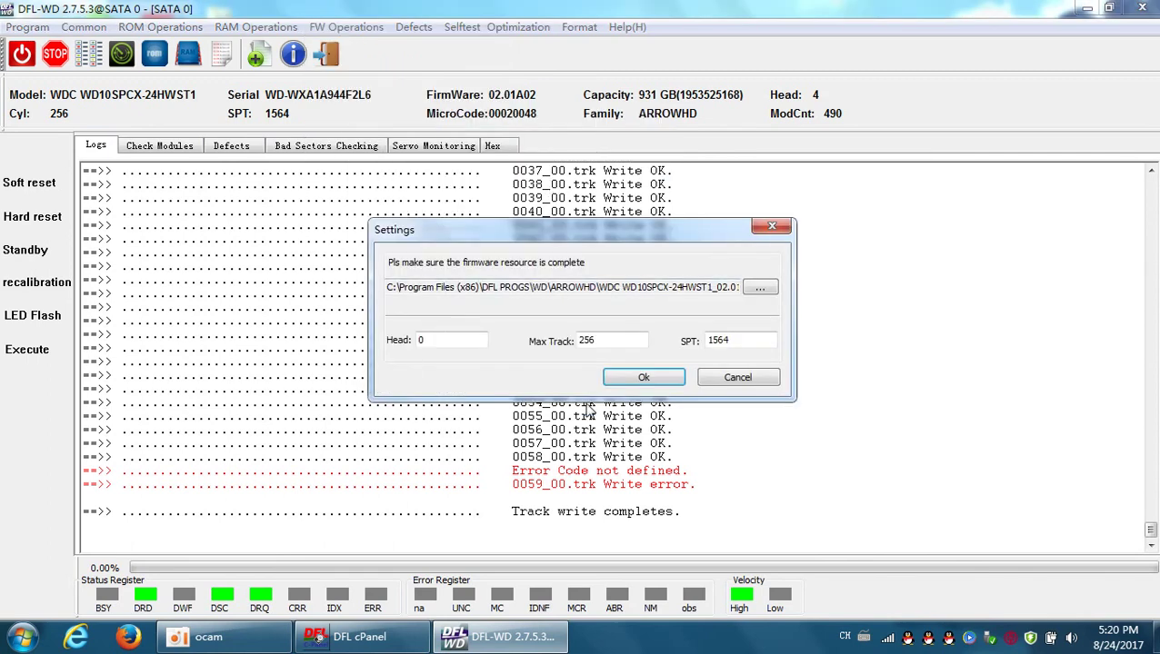
left_click_drag(648, 287, 836, 301)
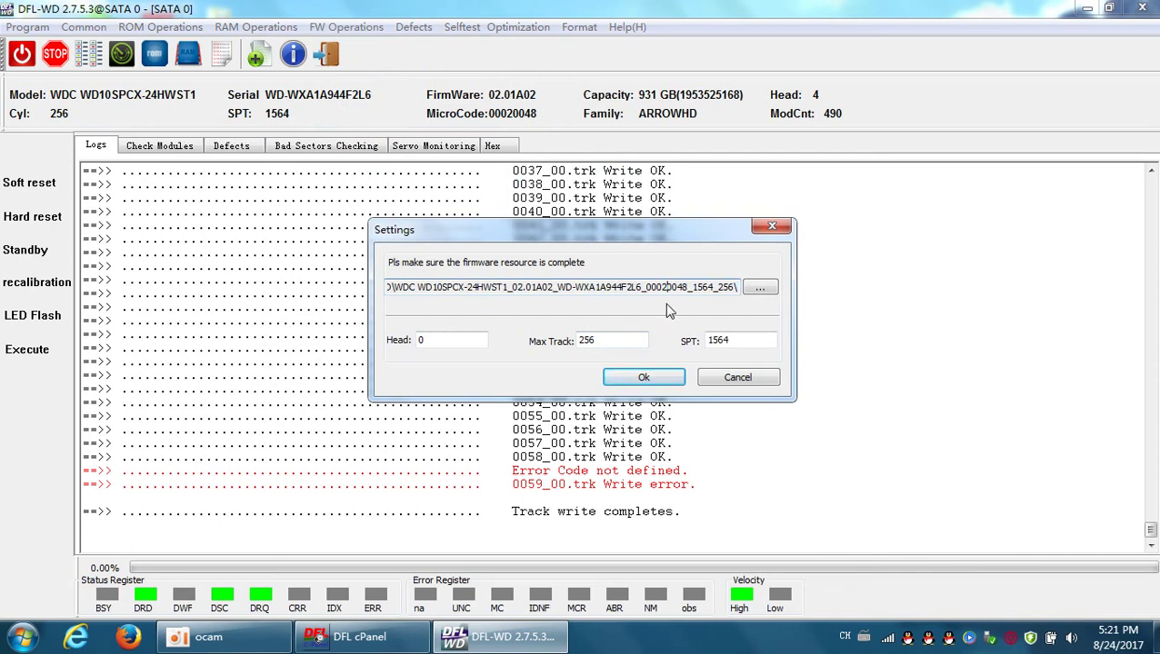
left_click(641, 378)
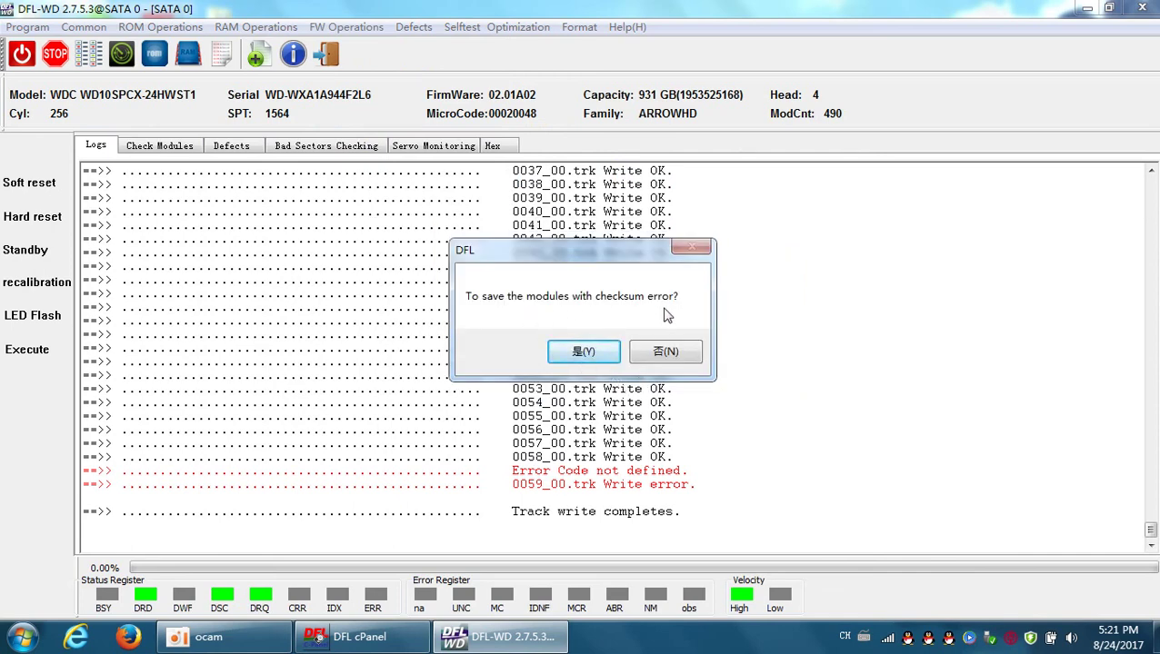
left_click(600, 351)
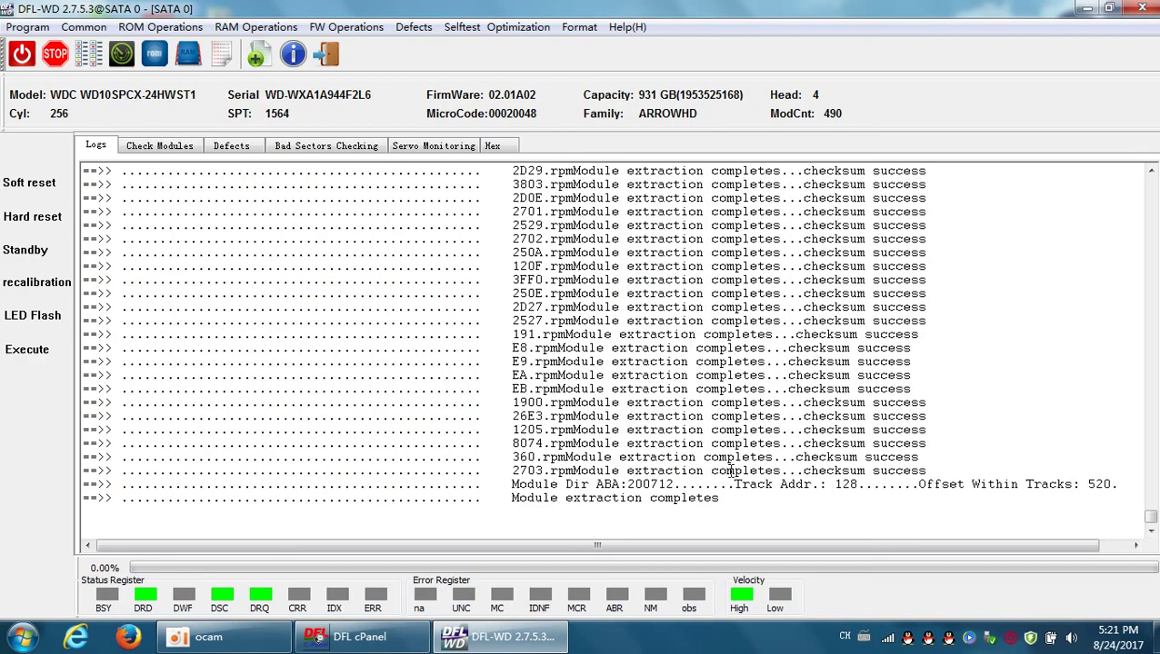
Look through the module extraction log for failed modules and checksum results.
scroll(729, 470, "up", 15)
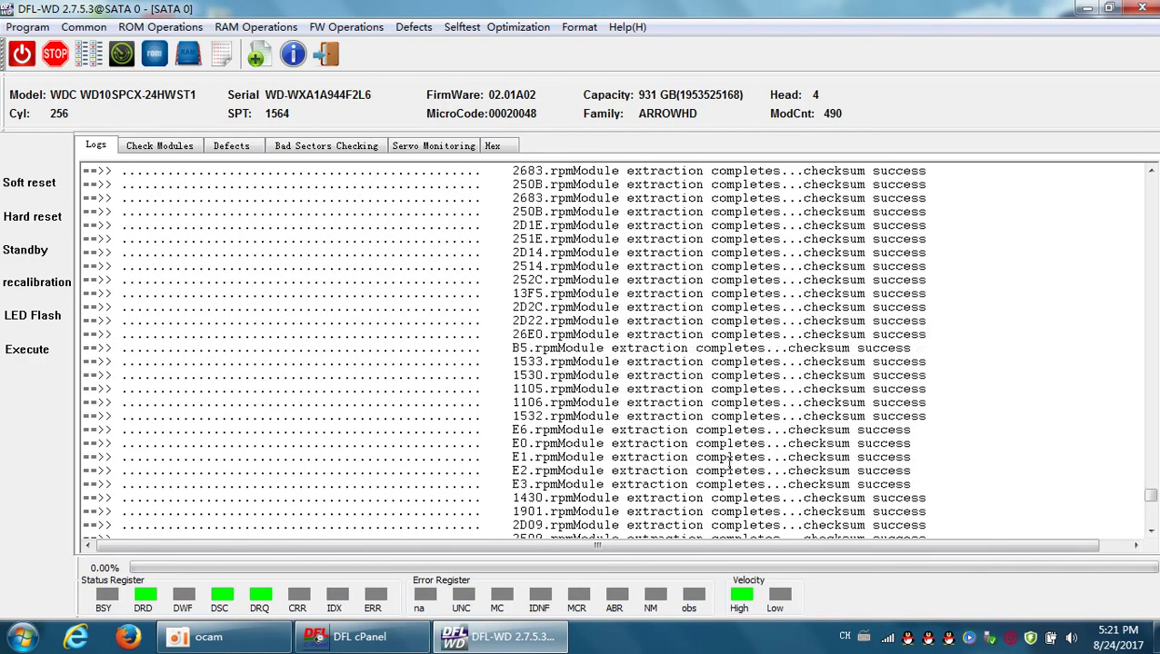
scroll(729, 470, "up", 5)
left_click_drag(1151, 484, 1150, 394)
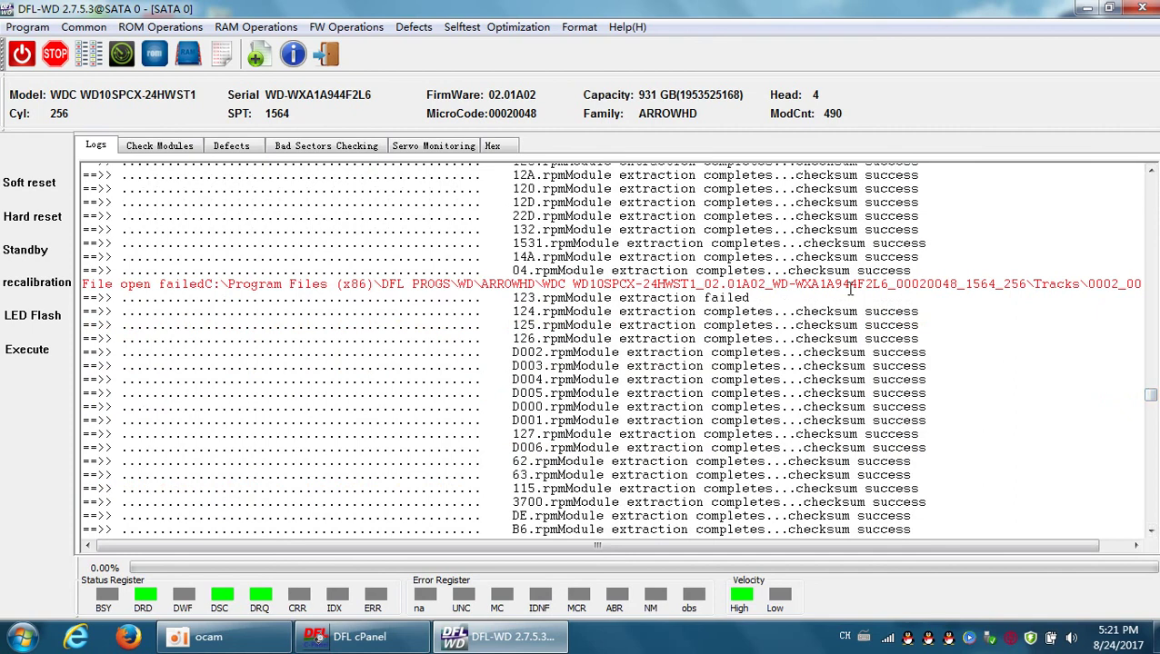
Open the drive's firmware directory and look through the saved track files in the Tracks folder.
left_click(27, 26)
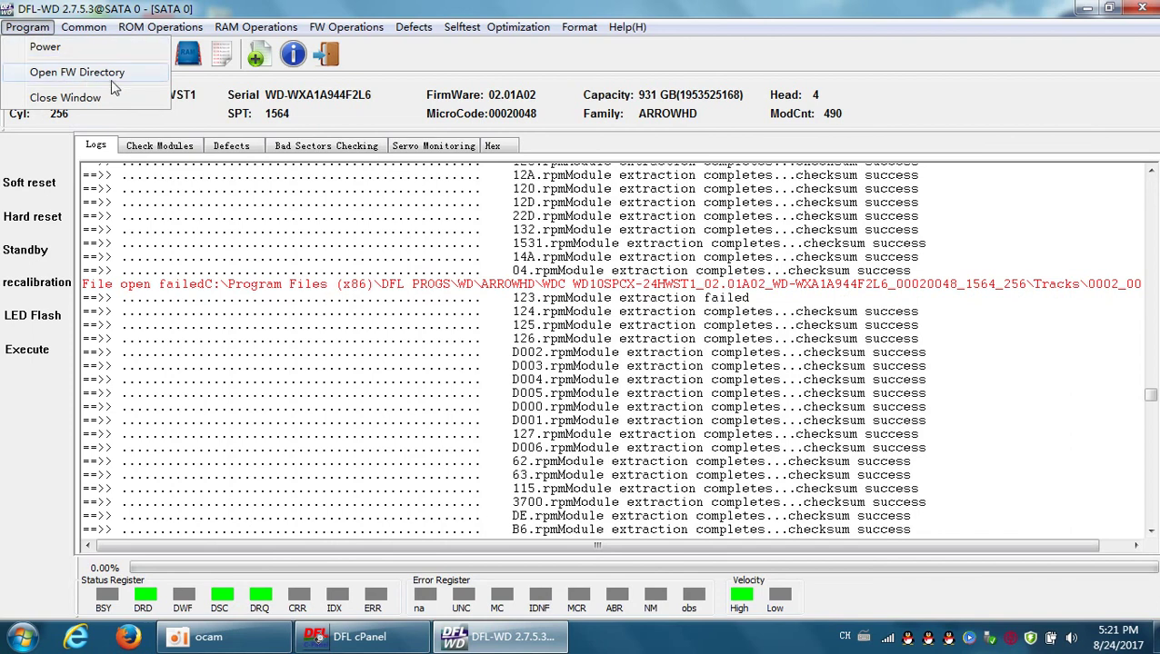
left_click(45, 71)
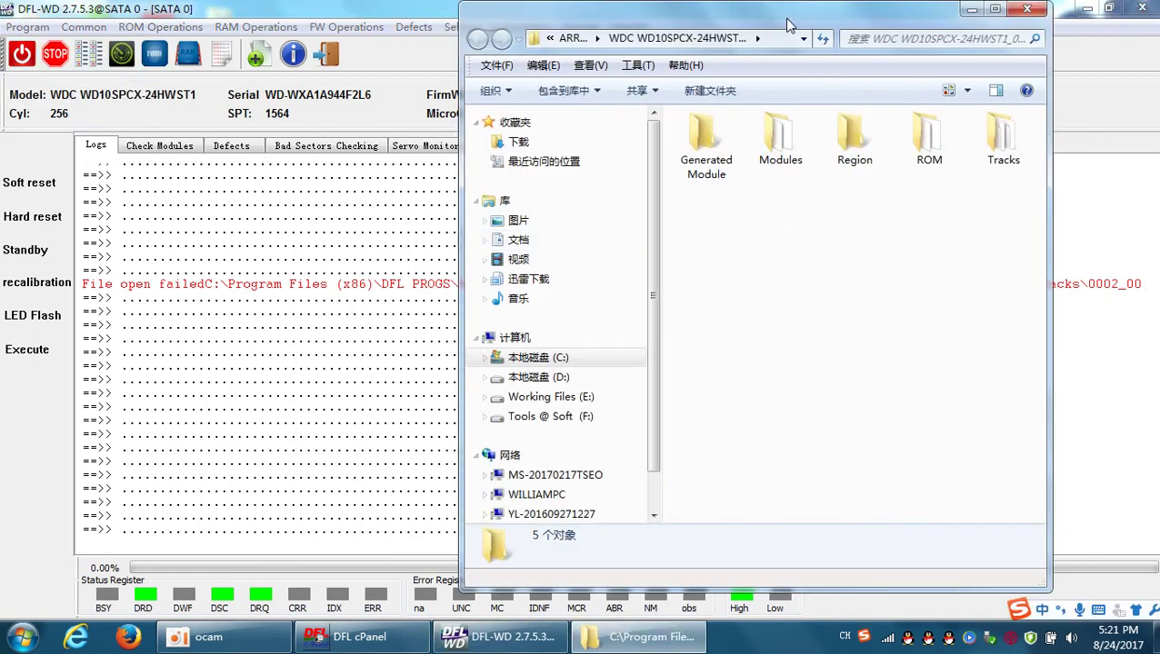
left_click_drag(789, 25, 464, 34)
double_click(677, 145)
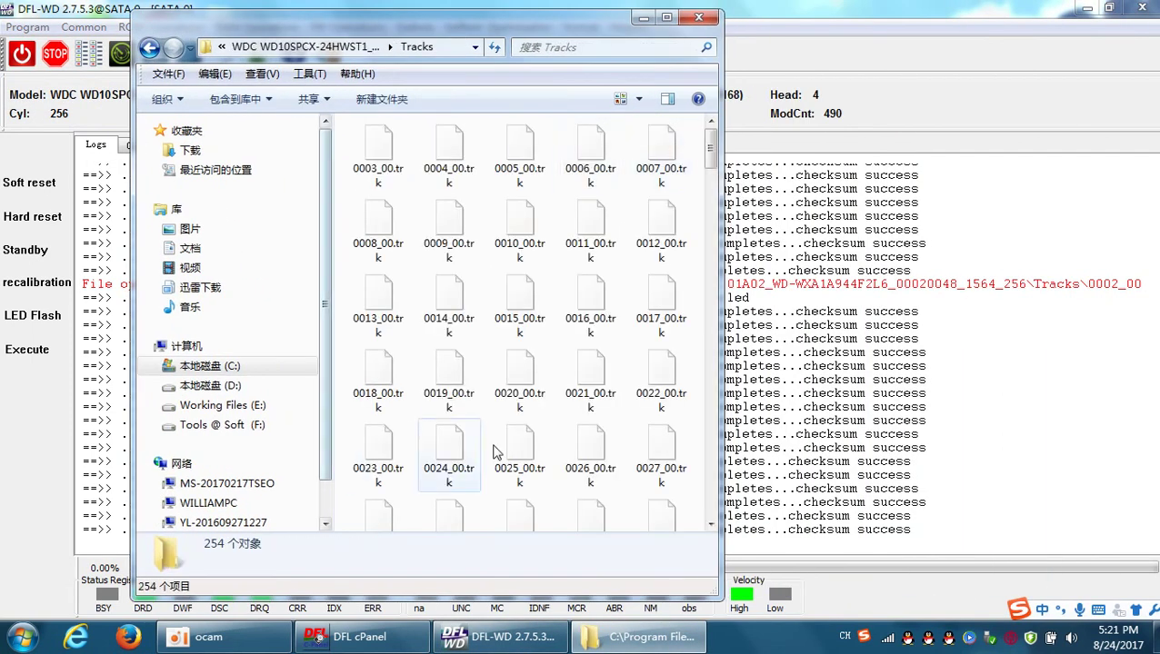
scroll(495, 452, "down", 15)
scroll(510, 375, "up", 3)
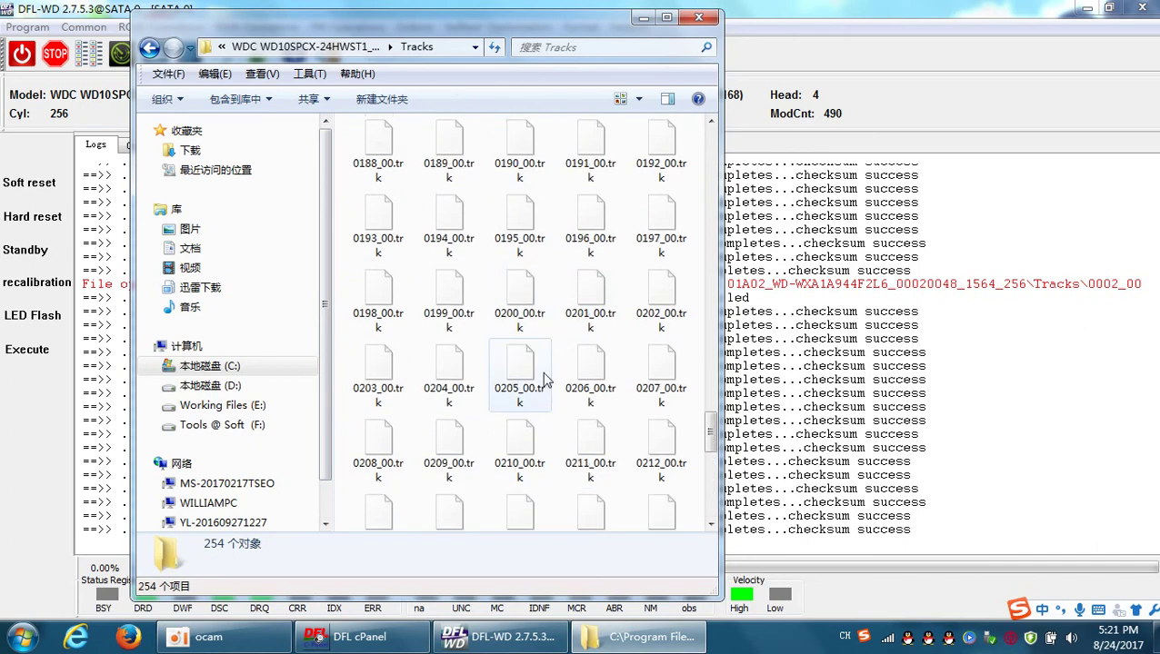
scroll(545, 380, "up", 10)
left_click(309, 47)
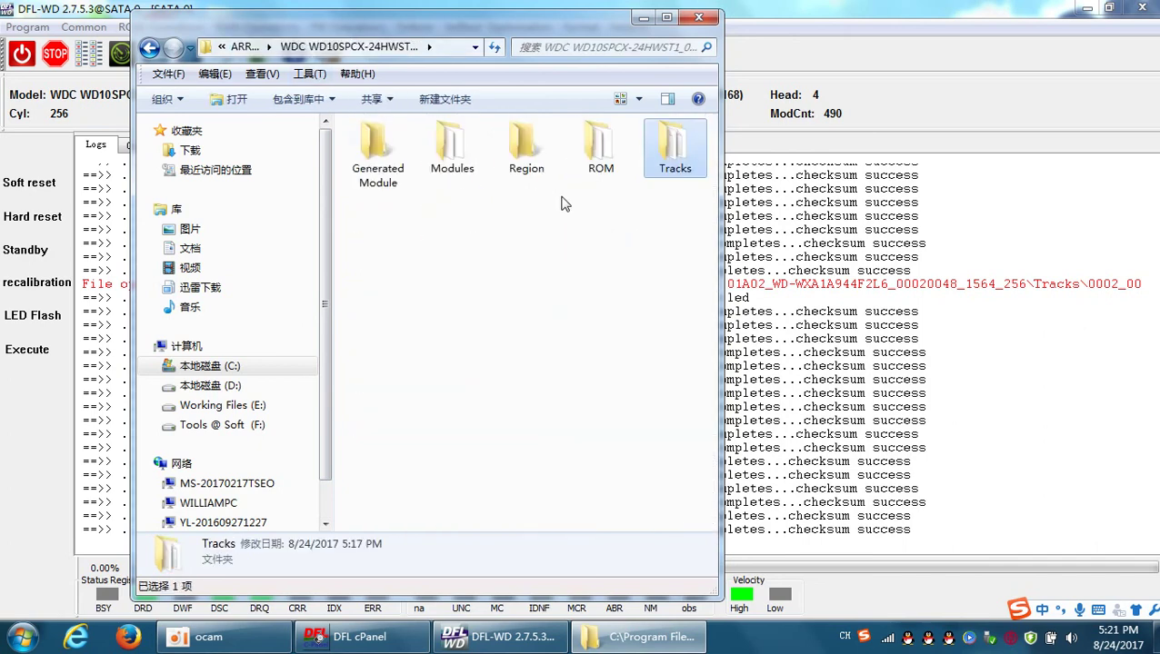
Look through the contents of the ROM, Modules and Generated Module folders in the drive's firmware directory.
double_click(603, 148)
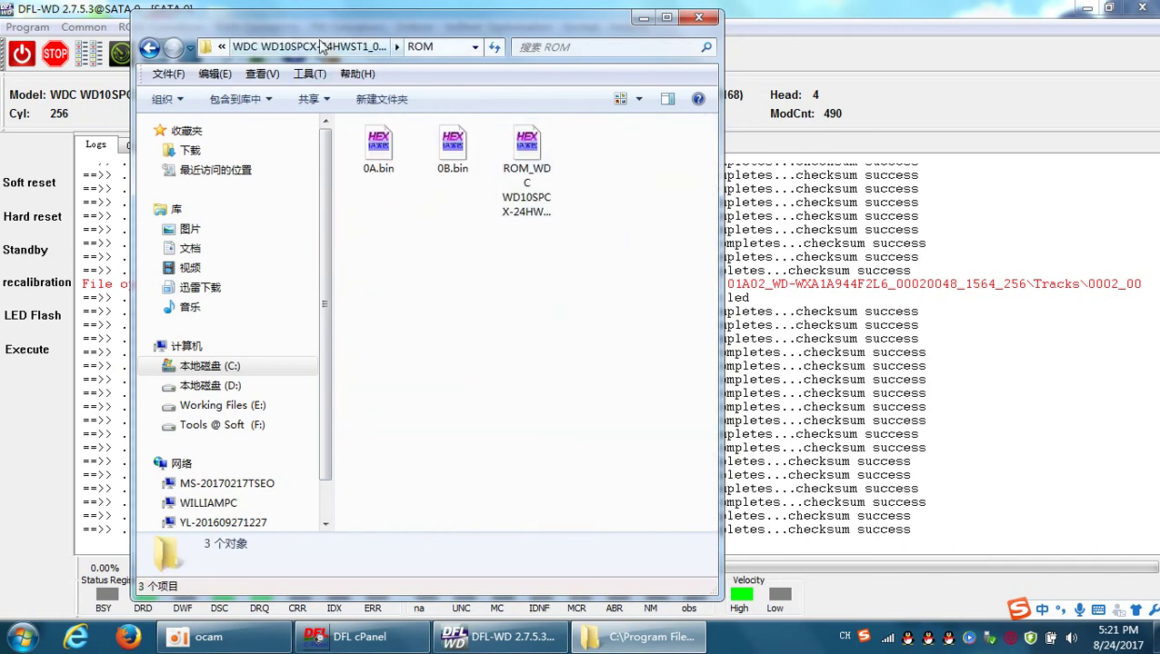
left_click(354, 46)
double_click(452, 145)
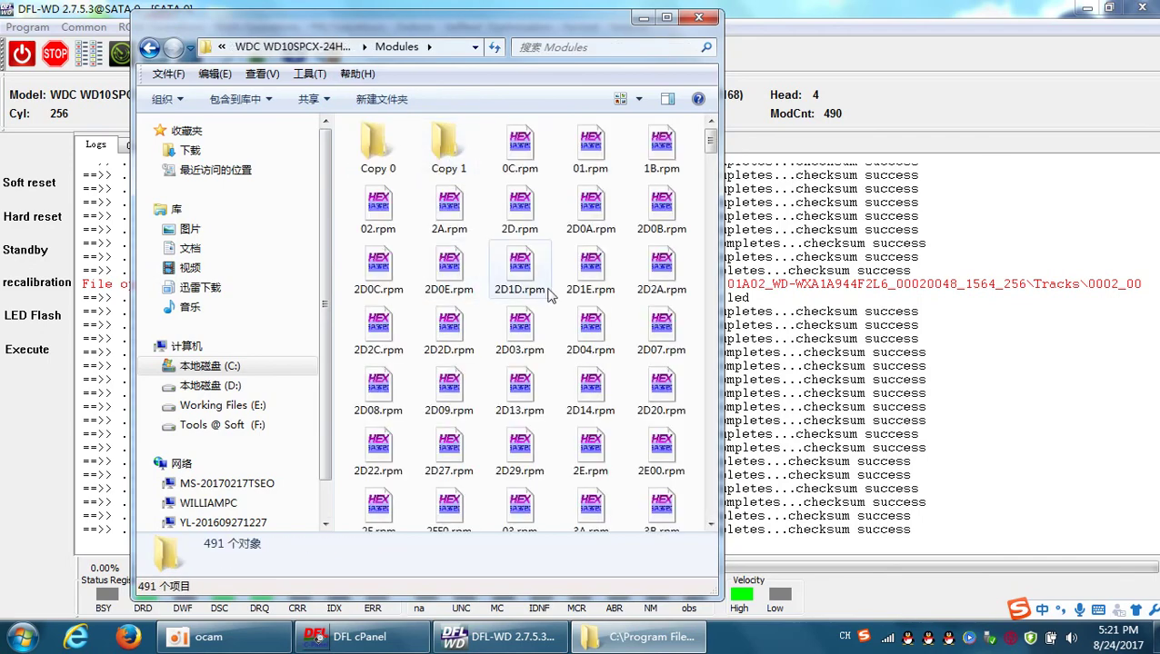
scroll(528, 409, "down", 6)
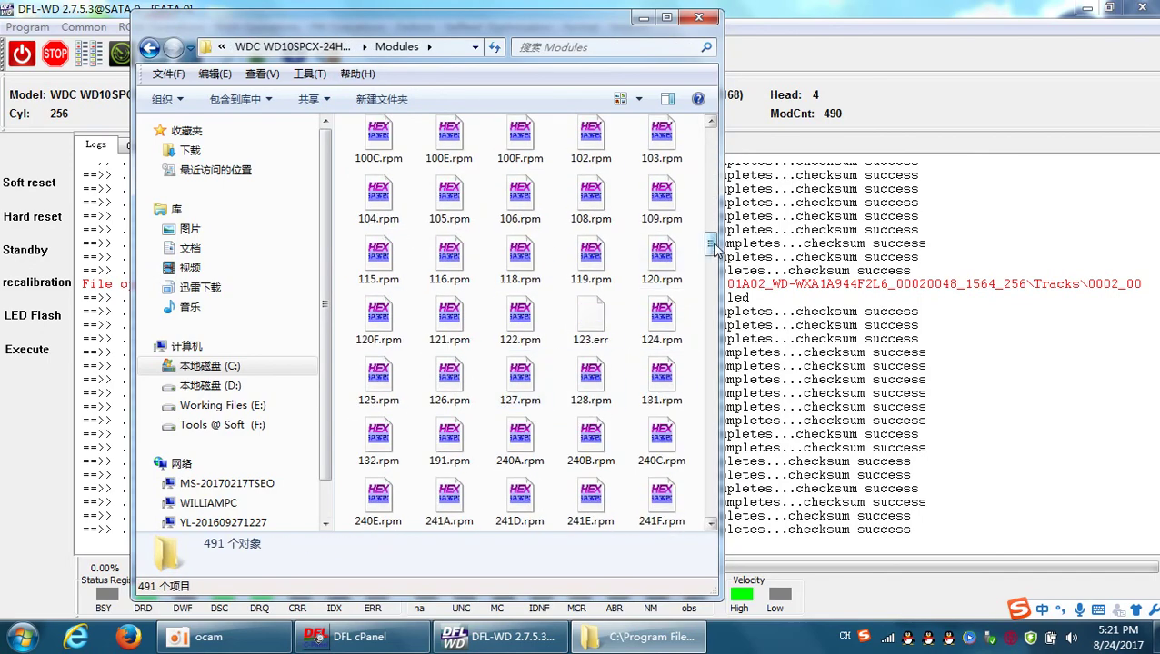
left_click_drag(711, 244, 711, 132)
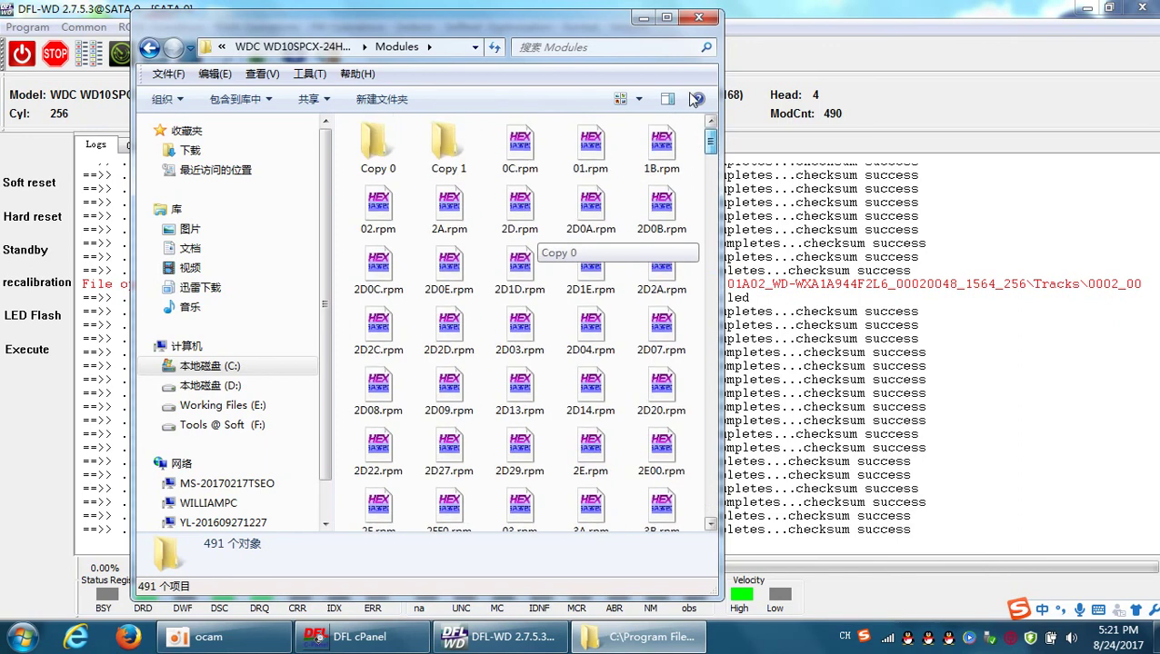
left_click(273, 46)
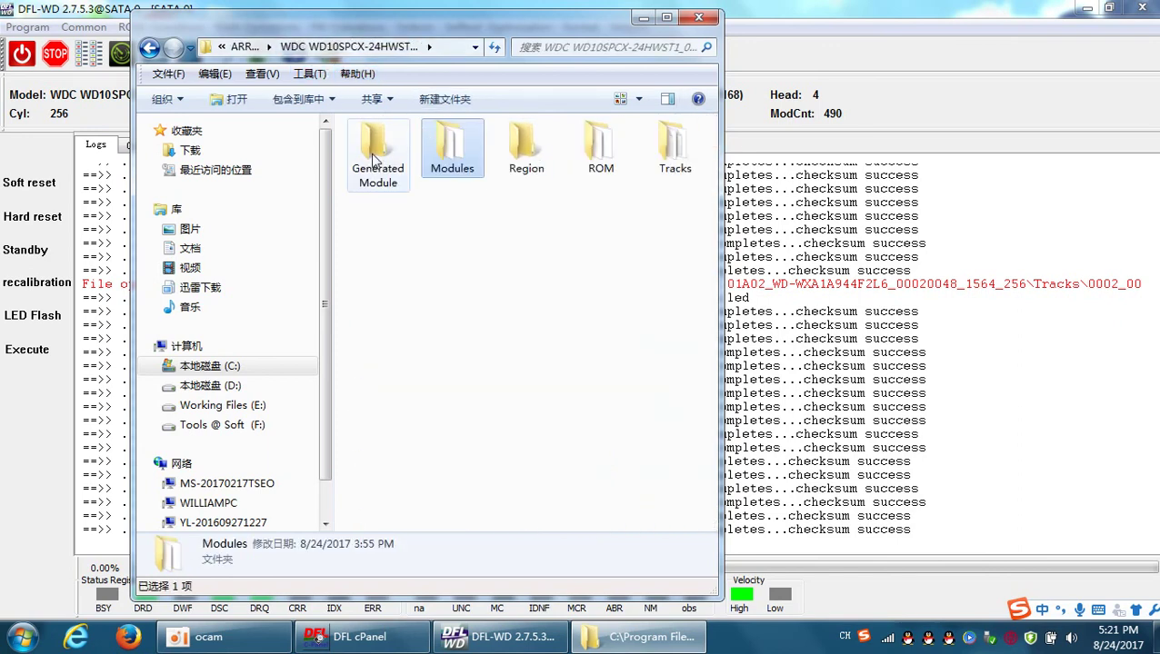
double_click(378, 145)
left_click(273, 46)
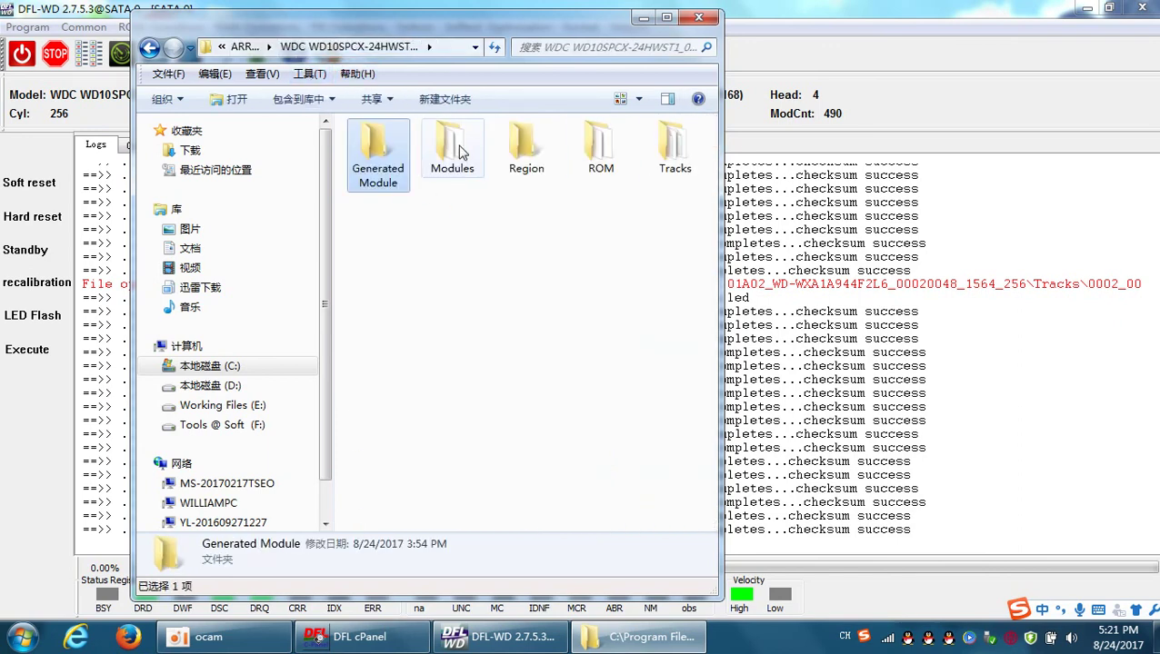
Close the firmware directory window and review the last entries of the module extraction log.
left_click(698, 18)
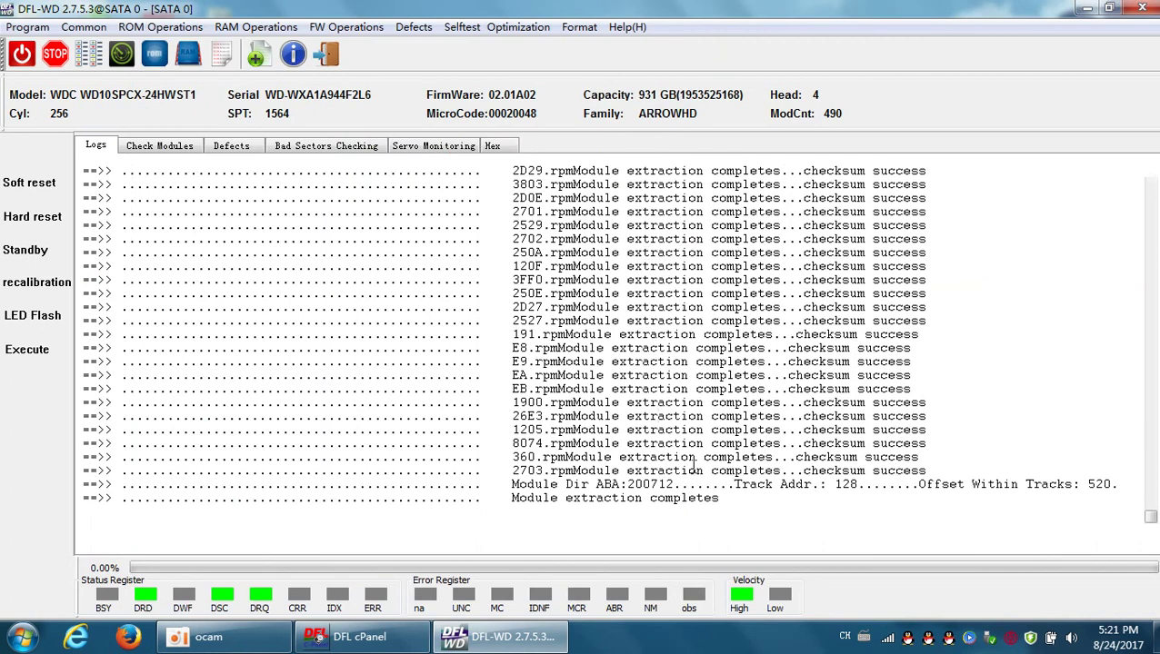
scroll(695, 467, "up", 2)
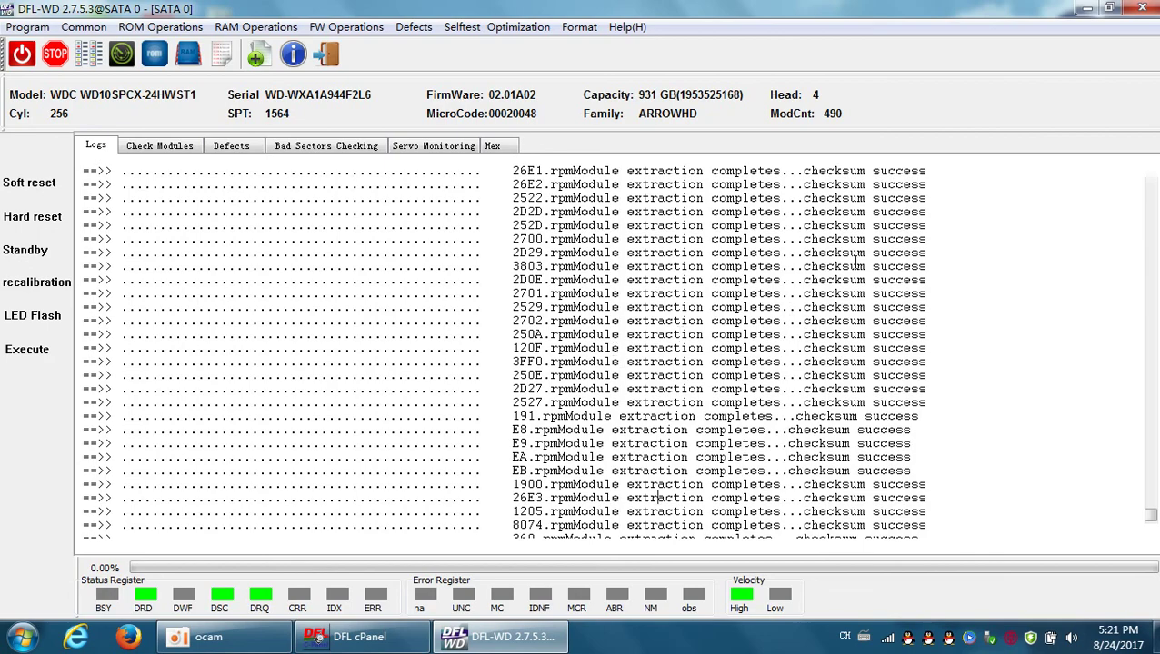
scroll(747, 416, "down", 2)
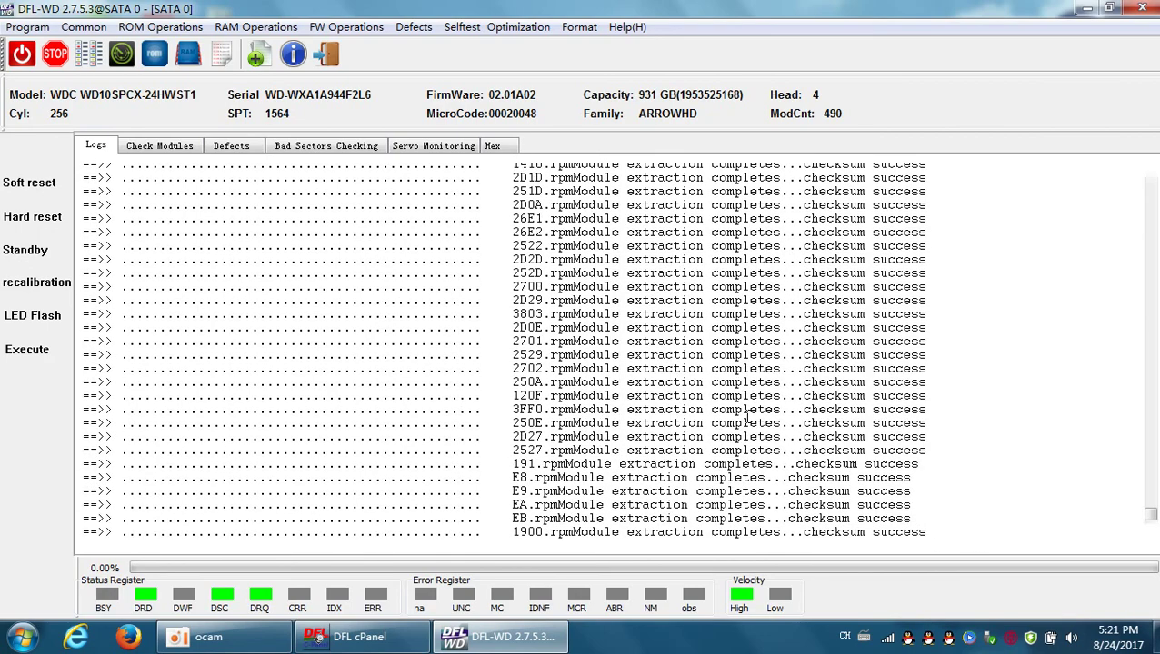